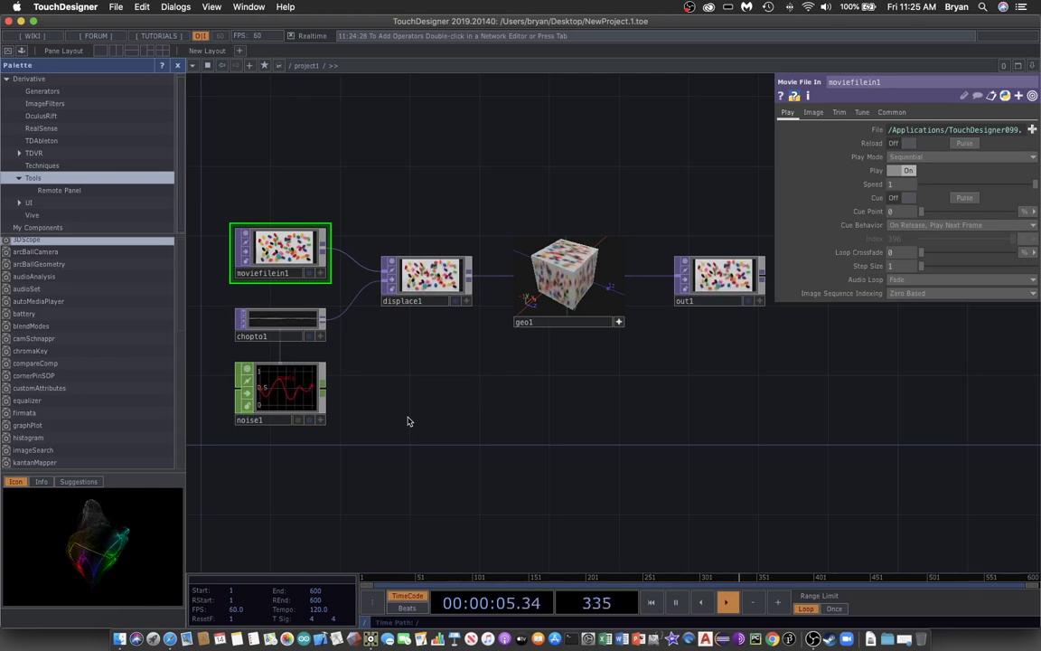
- Close the Palette panel and marquee-select the demo operators in the network editor
{"action": "scroll", "coordinate": [407, 418], "scroll_direction": "left", "scroll_amount": 3}
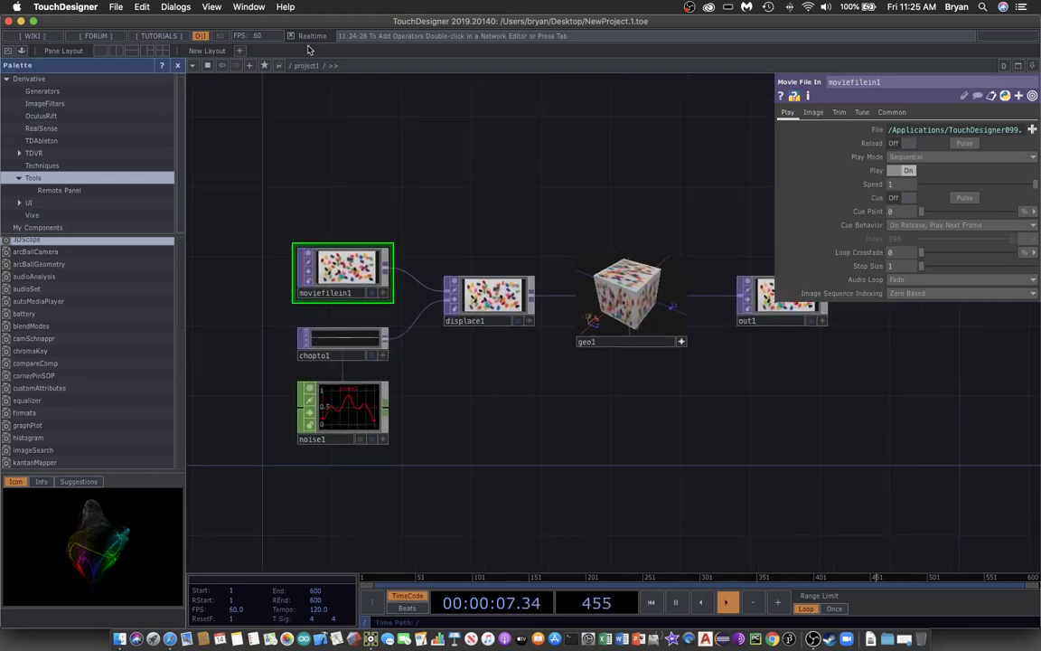
{"action": "left_click", "coordinate": [178, 68]}
{"action": "scroll", "coordinate": [99, 138], "scroll_direction": "left", "scroll_amount": 3}
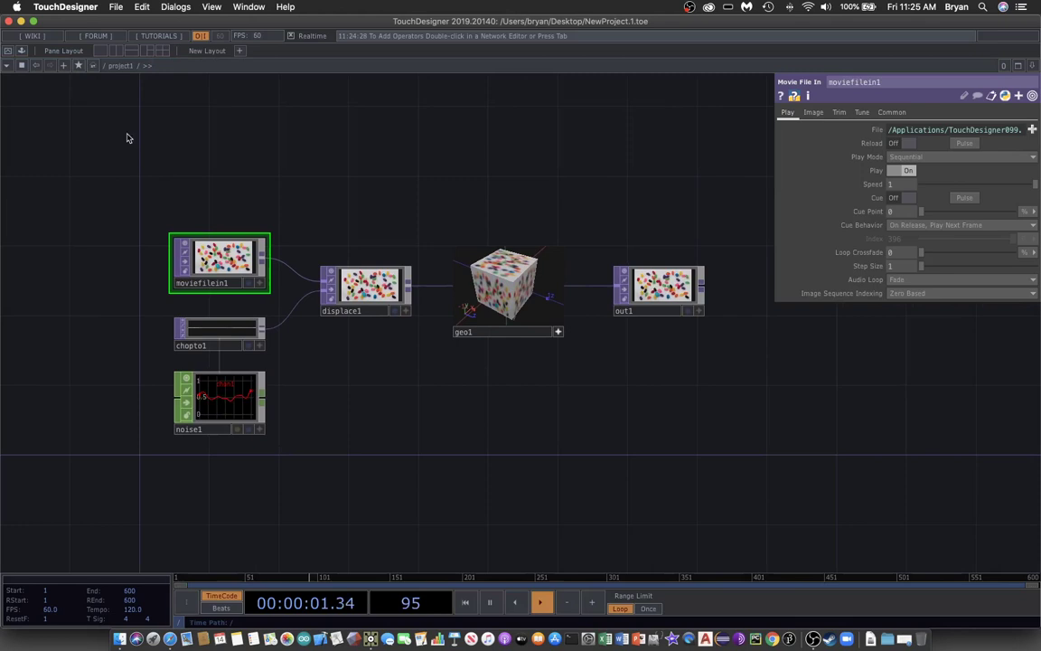
{"action": "left_click_drag", "start_coordinate": [126, 137], "coordinate": [559, 458]}
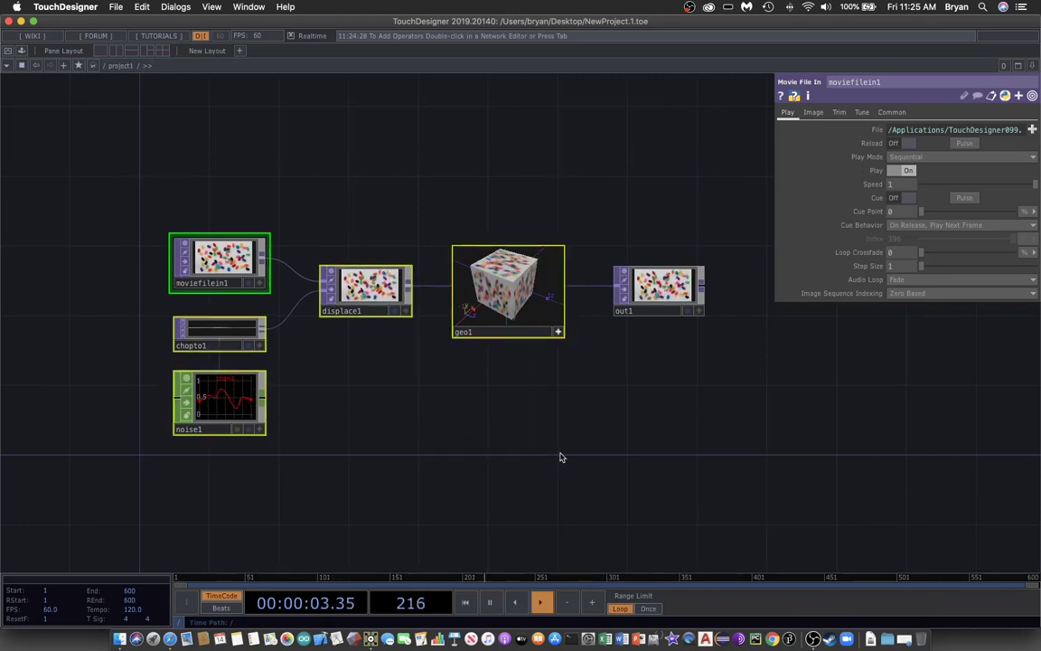
- Delete the five demo operators, then save the project as Movement001.toe in a new Movement001 project folder
{"action": "key", "text": "Delete"}
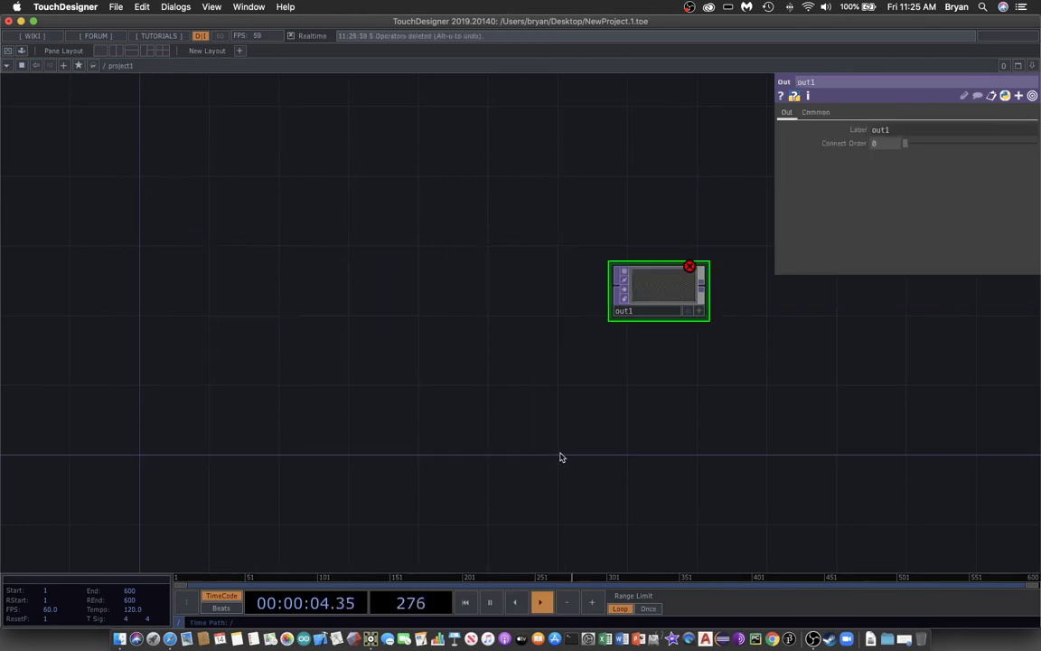
{"action": "left_click", "coordinate": [107, 5]}
{"action": "left_click", "coordinate": [107, 22]}
{"action": "left_click_drag", "start_coordinate": [518, 292], "coordinate": [362, 184]}
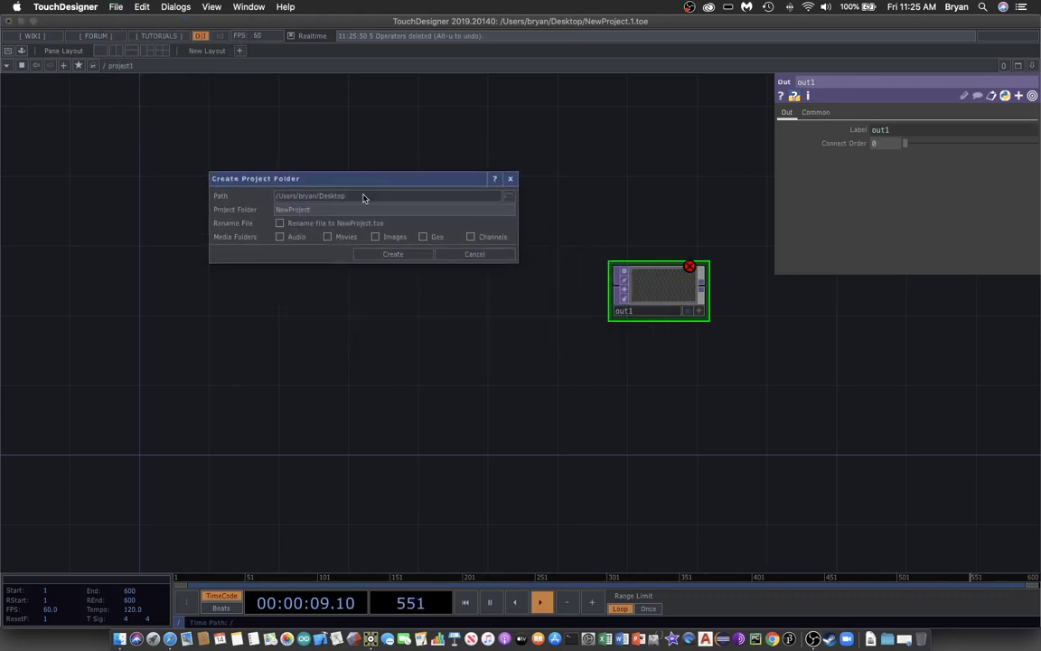
{"action": "left_click", "coordinate": [232, 208]}
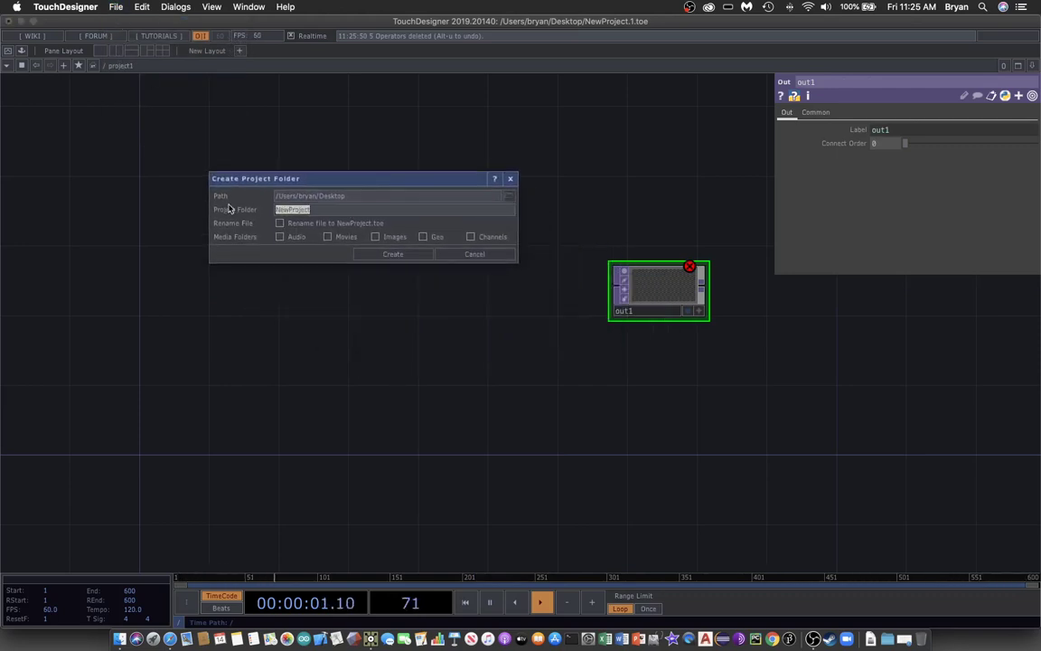
{"action": "type", "text": "Mi"}
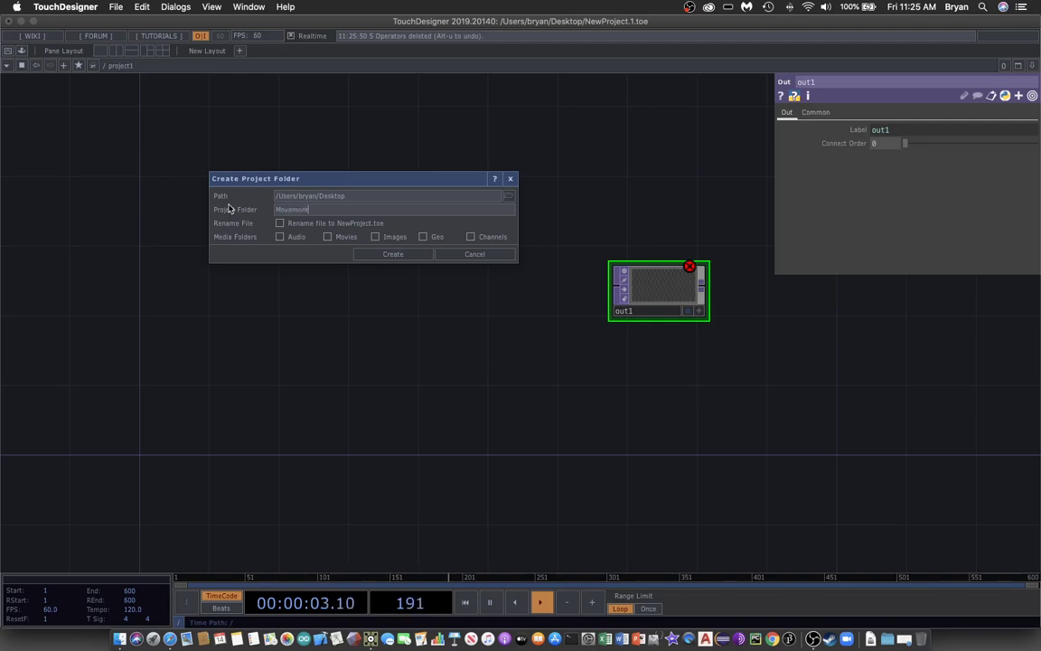
{"action": "key", "text": "Return"}
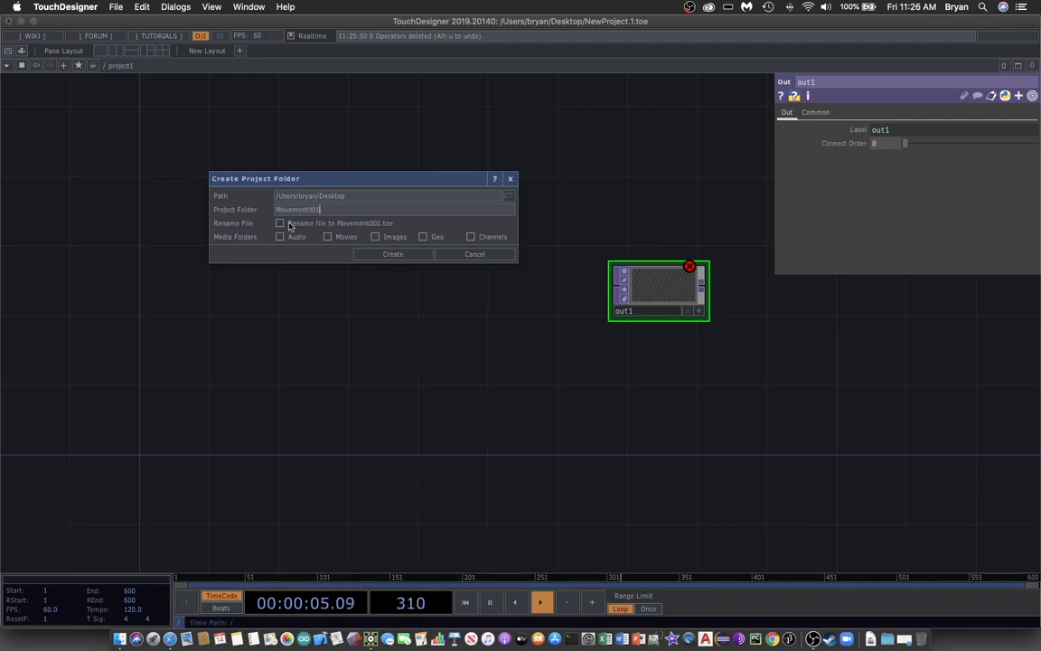
{"action": "left_click", "coordinate": [388, 257]}
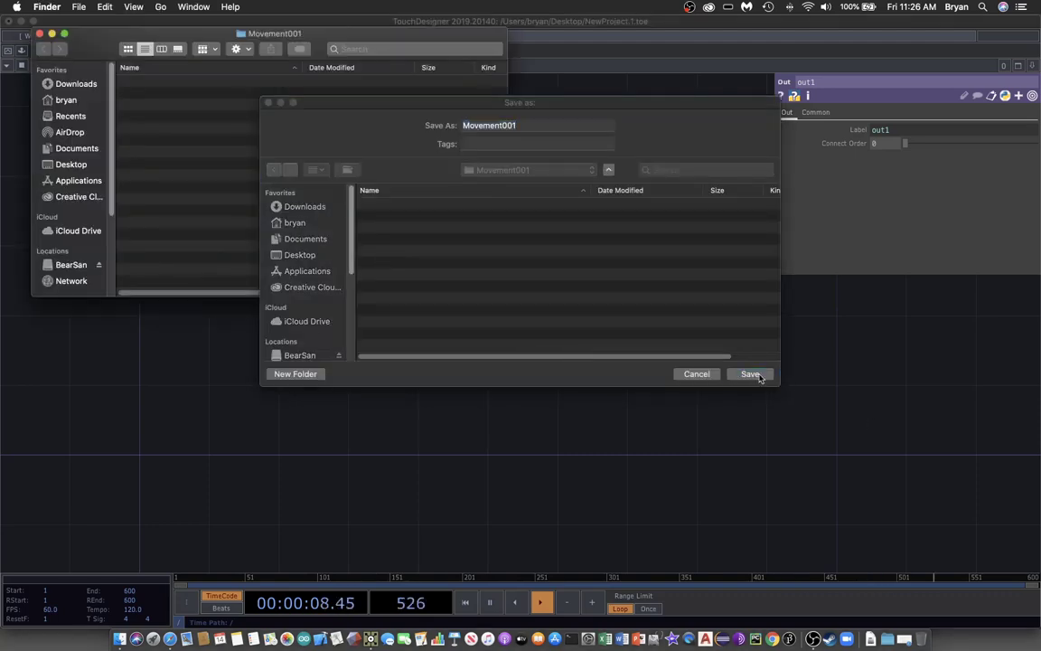
{"action": "left_click", "coordinate": [756, 377]}
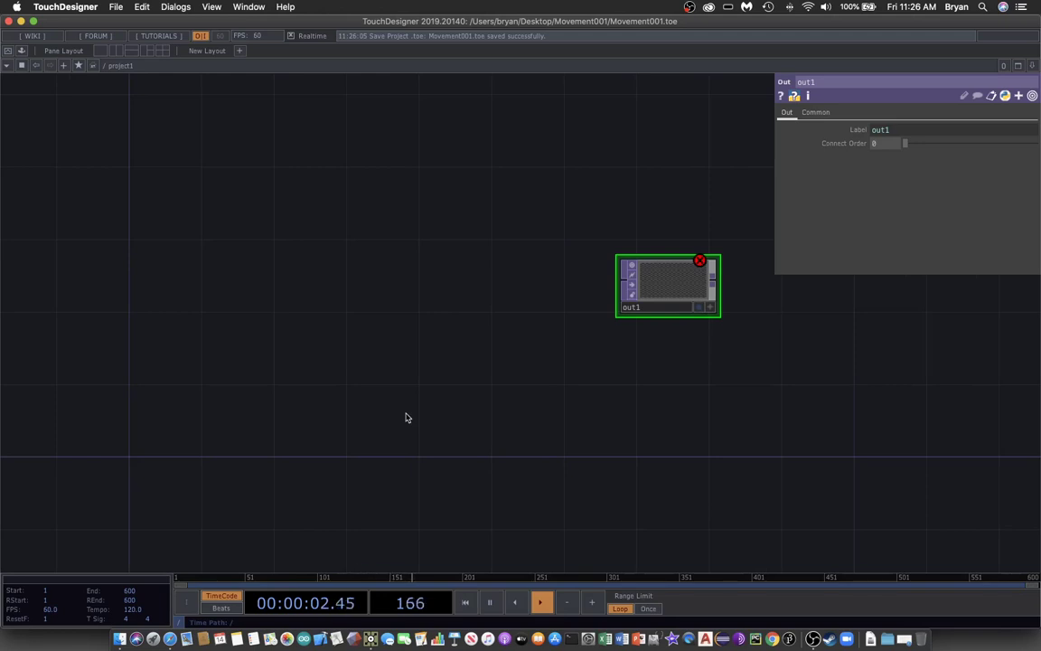
- Add a Video Device In TOP for the live webcam feed
{"action": "key", "text": "Tab"}
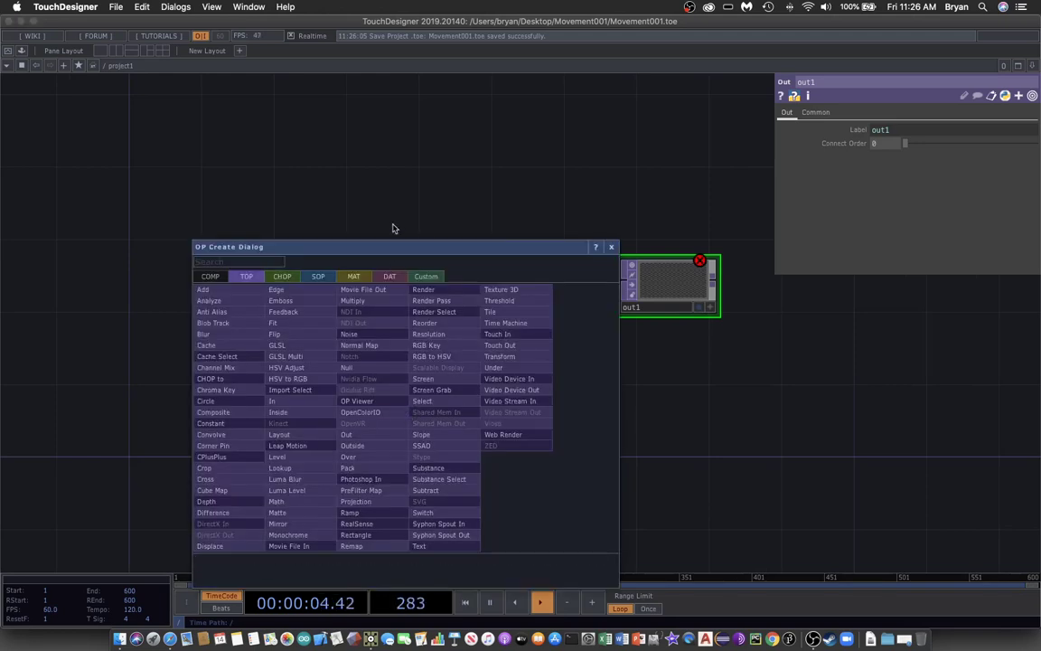
{"action": "left_click_drag", "start_coordinate": [420, 246], "coordinate": [426, 169]}
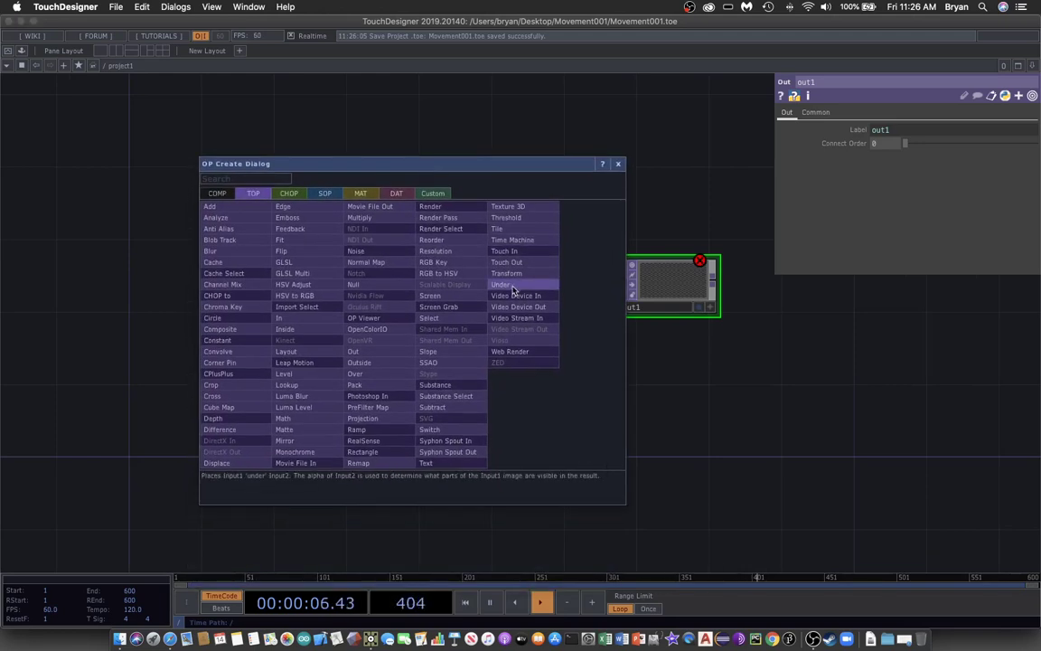
{"action": "left_click", "coordinate": [464, 264]}
{"action": "left_click", "coordinate": [187, 217]}
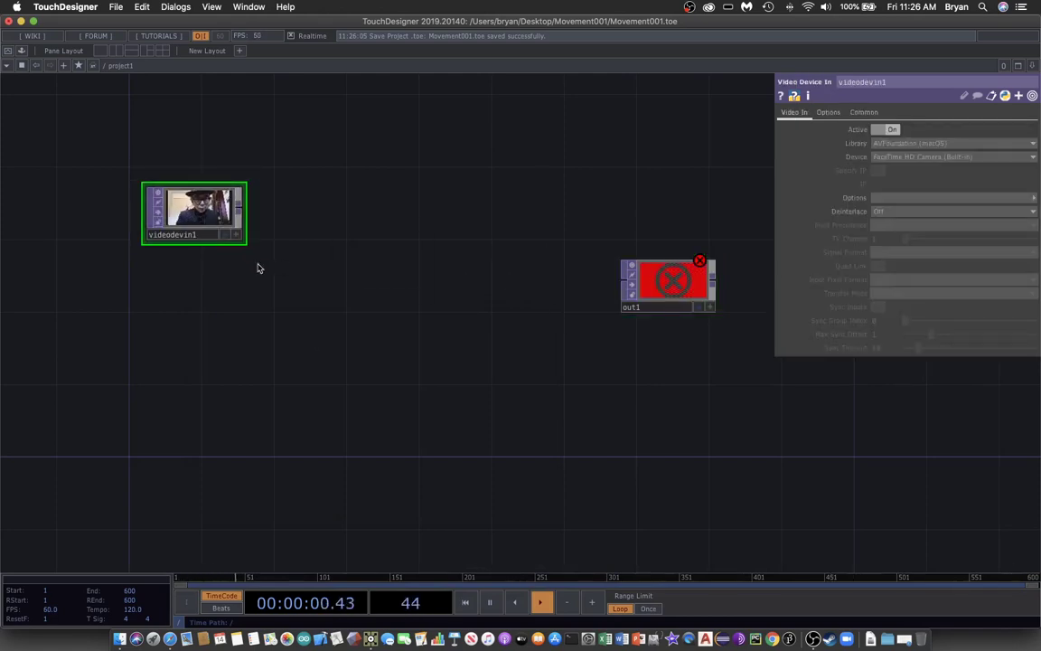
- Add flip1 beside videodevin1, wire the webcam into it, and turn Flip X on
{"action": "key", "text": "Tab"}
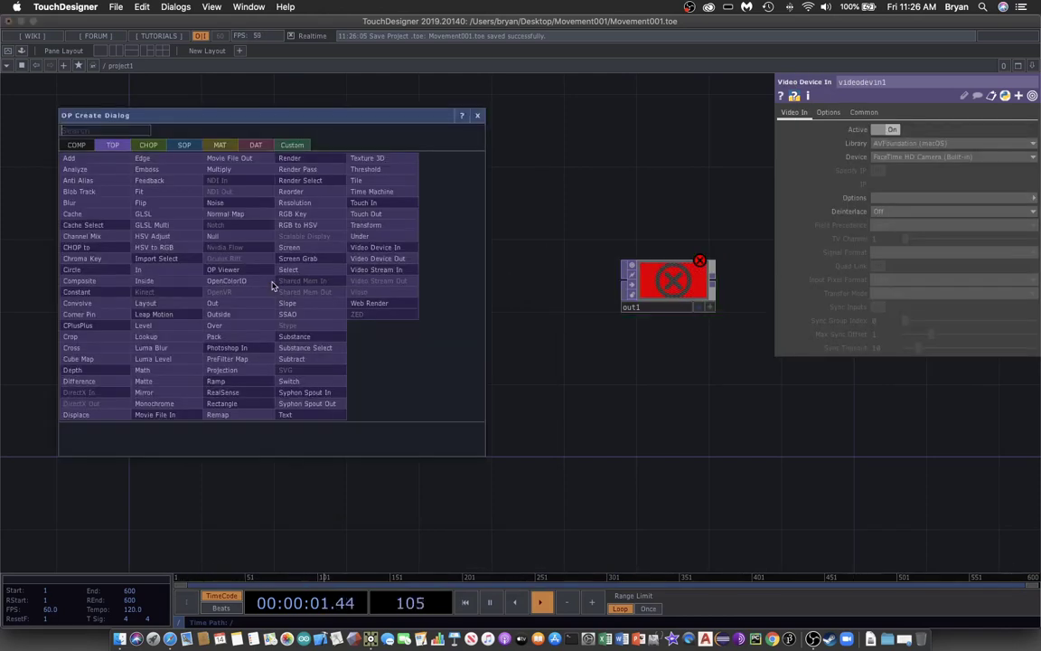
{"action": "left_click", "coordinate": [168, 202]}
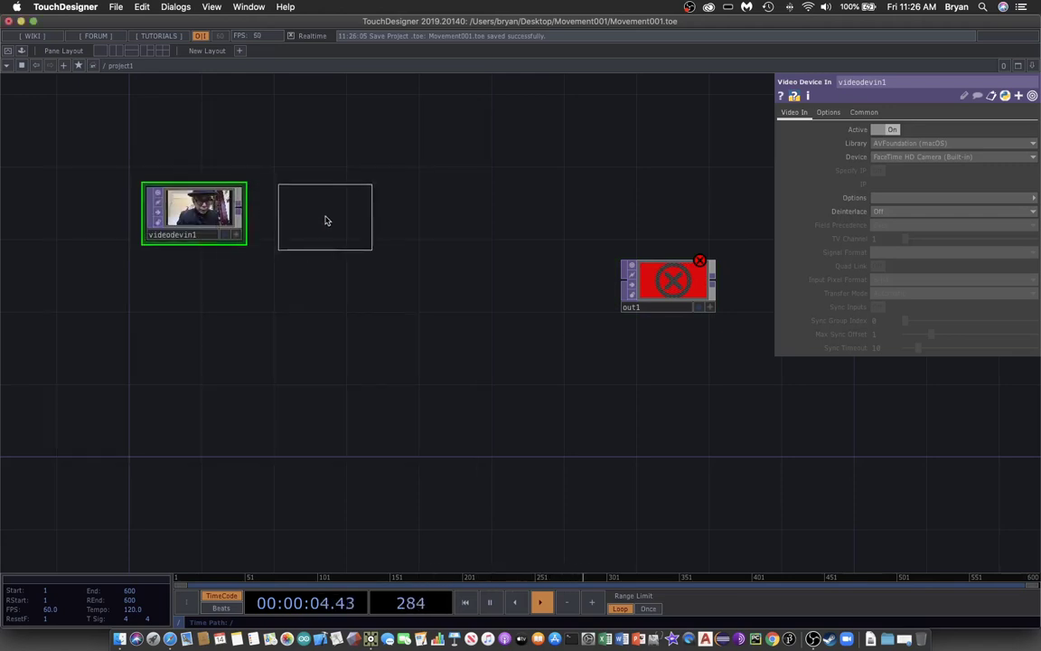
{"action": "left_click", "coordinate": [327, 221]}
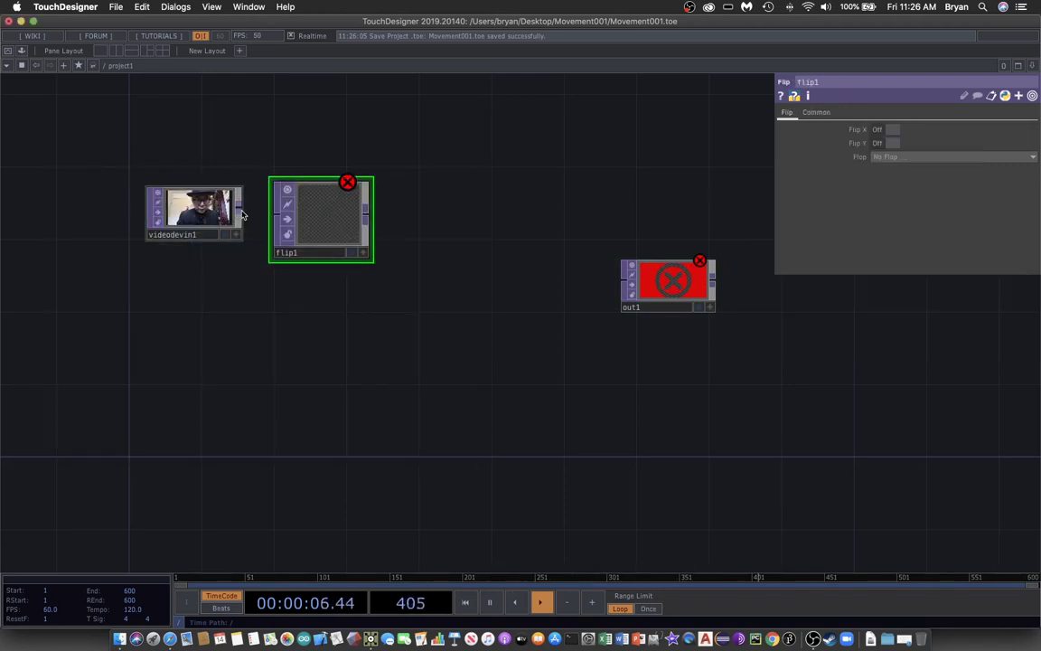
{"action": "left_click_drag", "start_coordinate": [239, 209], "coordinate": [335, 226]}
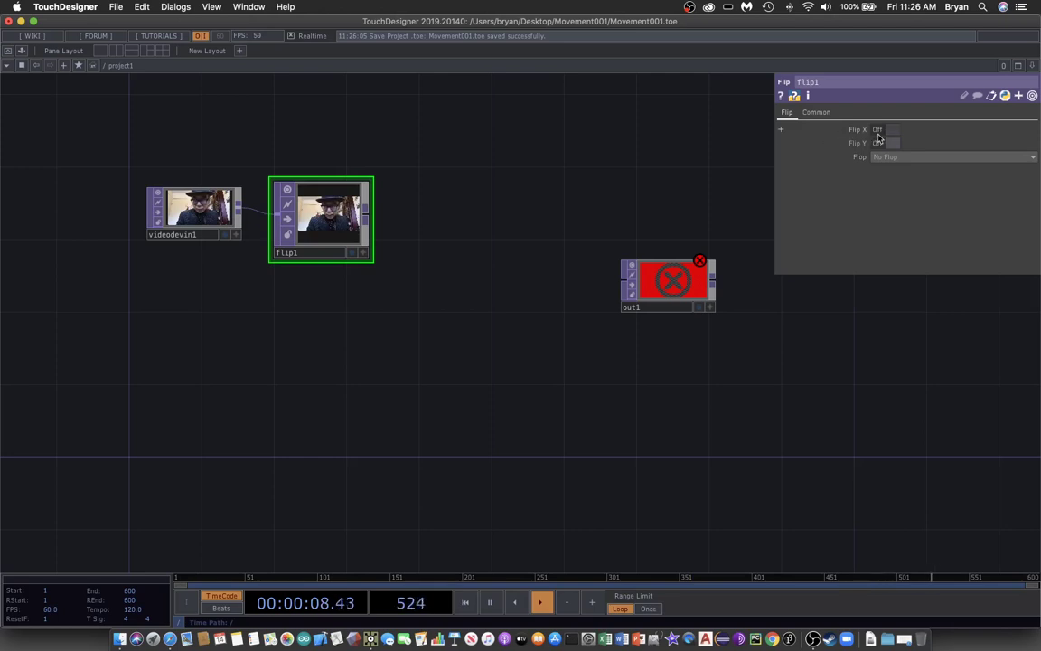
{"action": "left_click", "coordinate": [881, 130]}
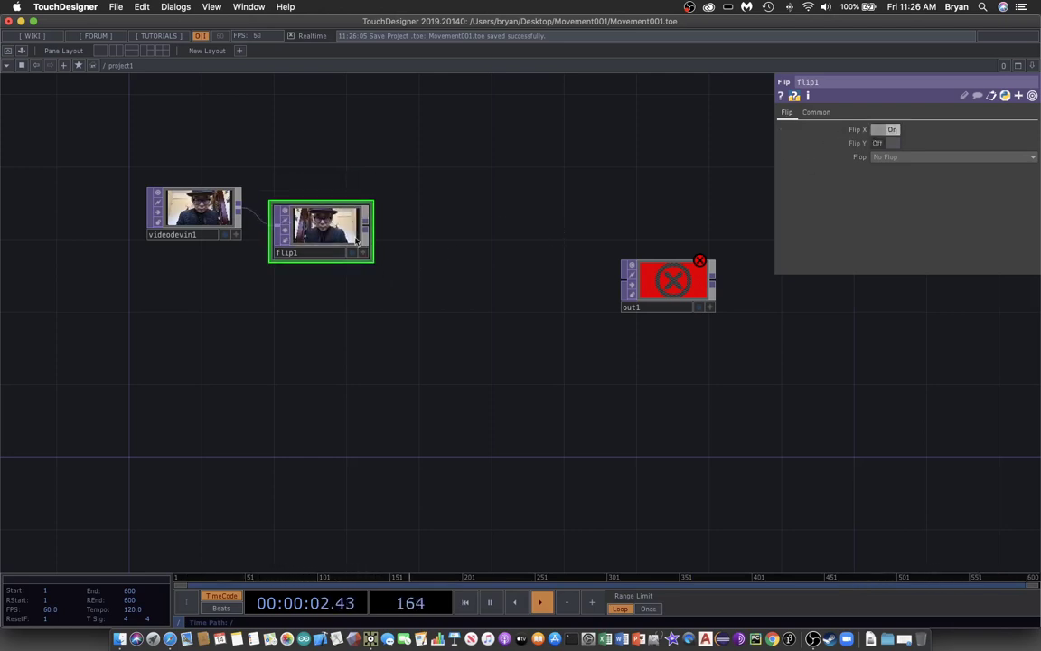
{"action": "left_click_drag", "start_coordinate": [367, 261], "coordinate": [385, 244]}
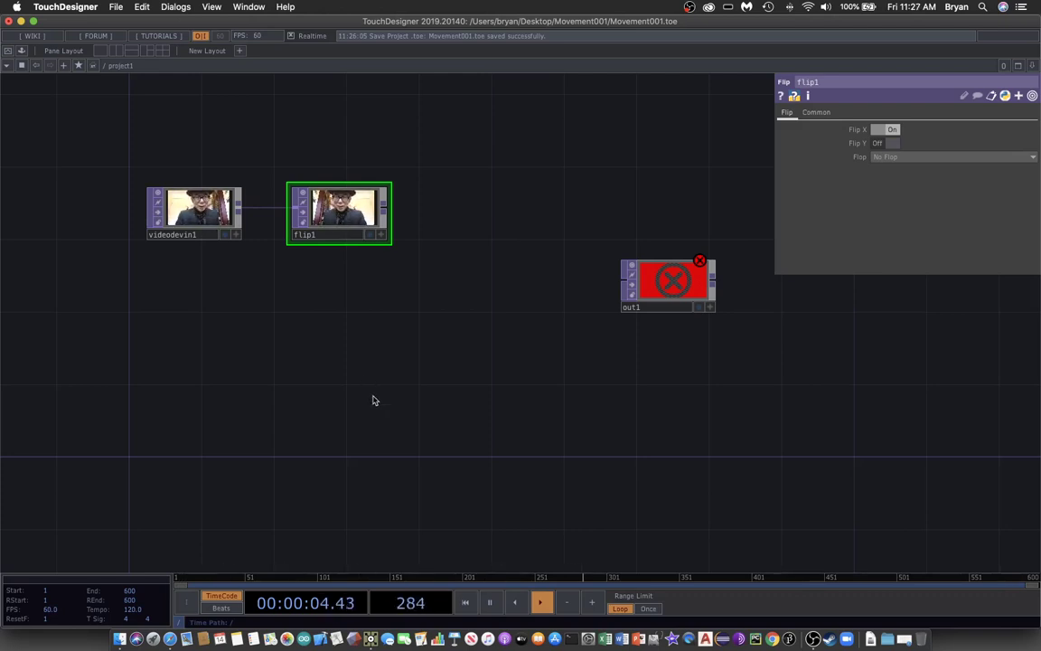
- Place a Cache TOP below flip1 and wire flip1's output into cache1
{"action": "middle_click_drag", "start_coordinate": [357, 390], "coordinate": [333, 387]}
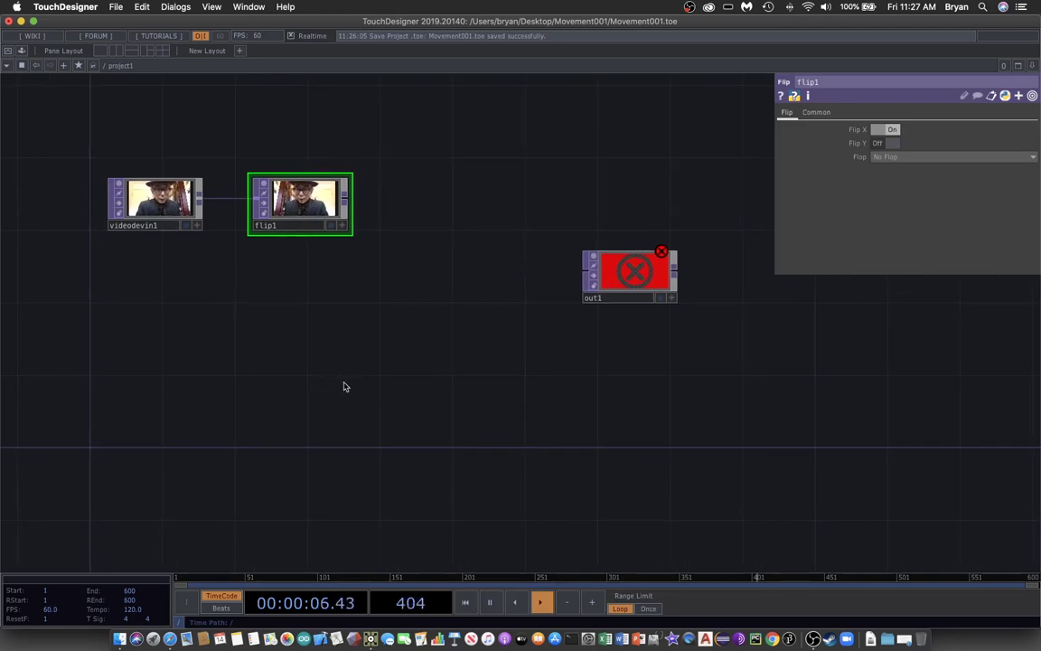
{"action": "key", "text": "Tab"}
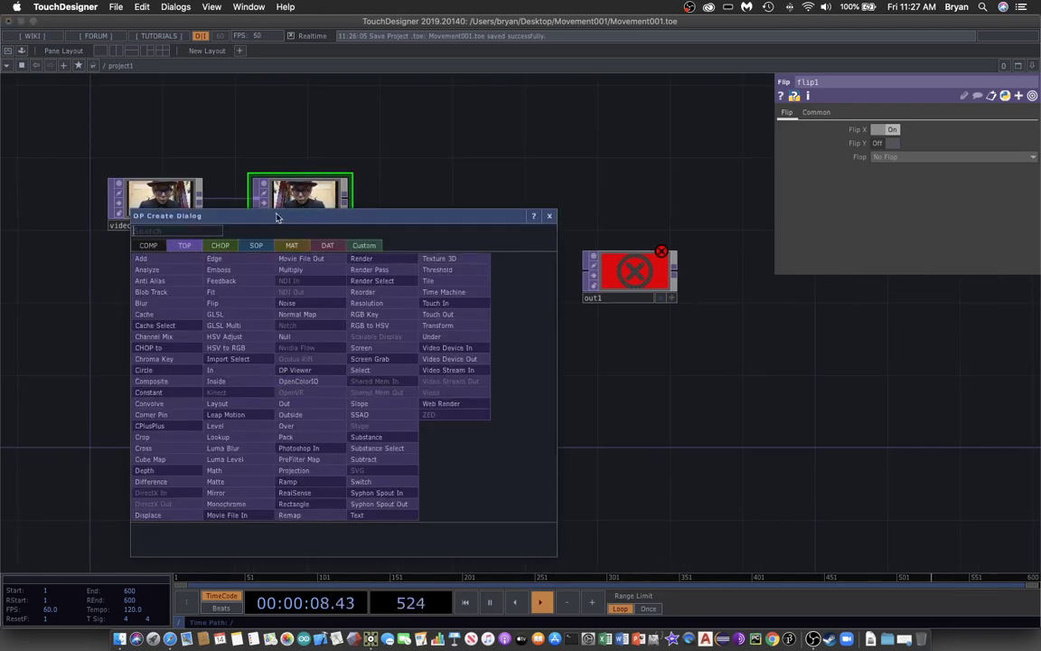
{"action": "left_click_drag", "start_coordinate": [300, 215], "coordinate": [635, 131]}
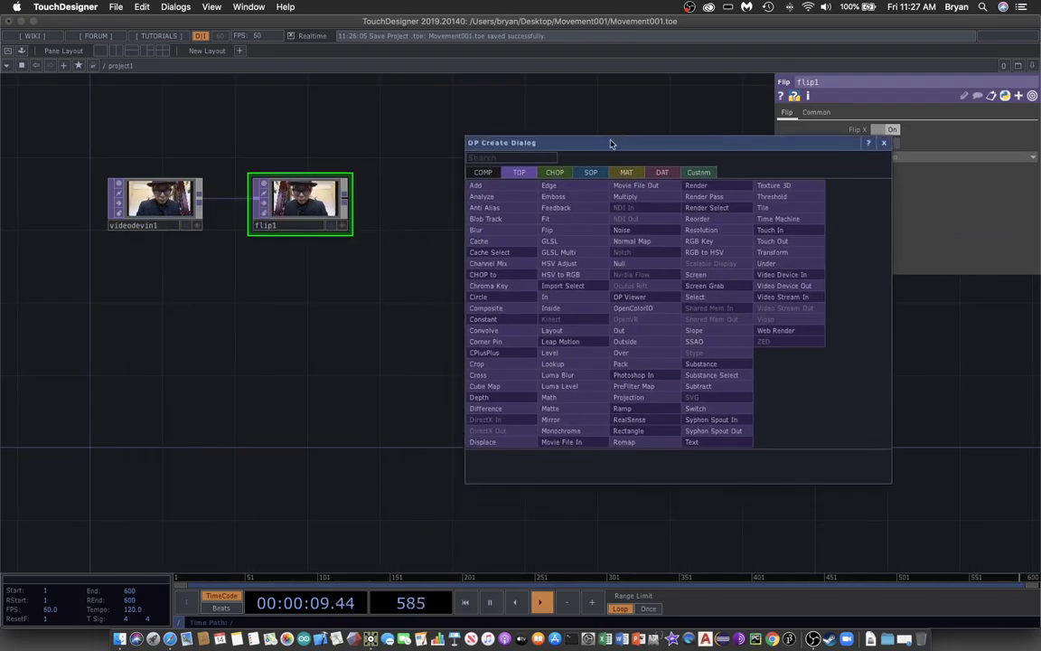
{"action": "left_click", "coordinate": [507, 244]}
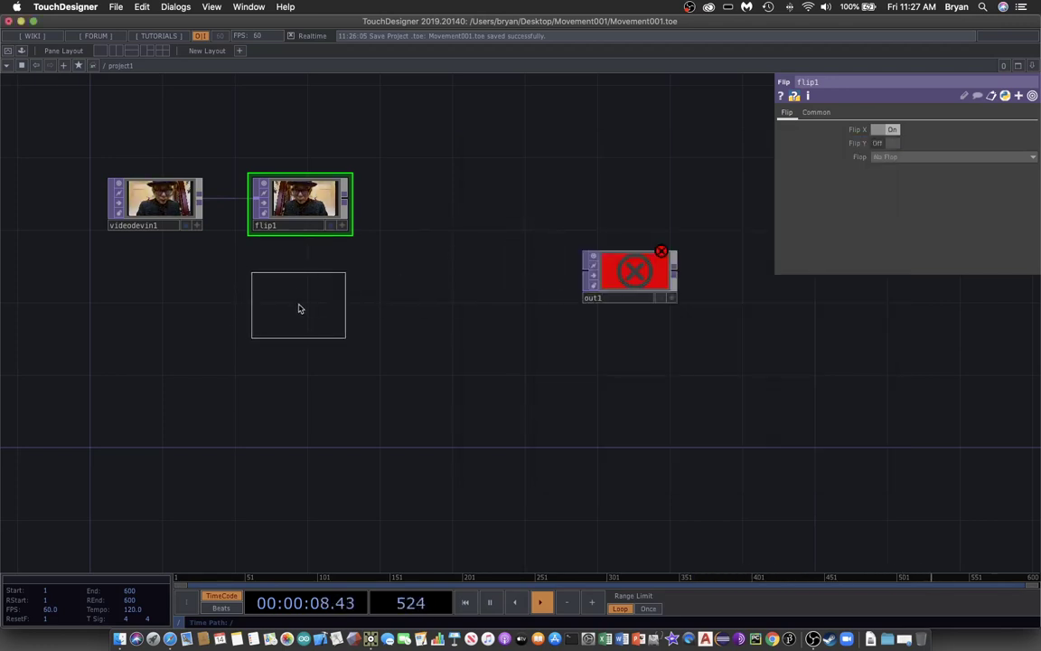
{"action": "left_click", "coordinate": [297, 304]}
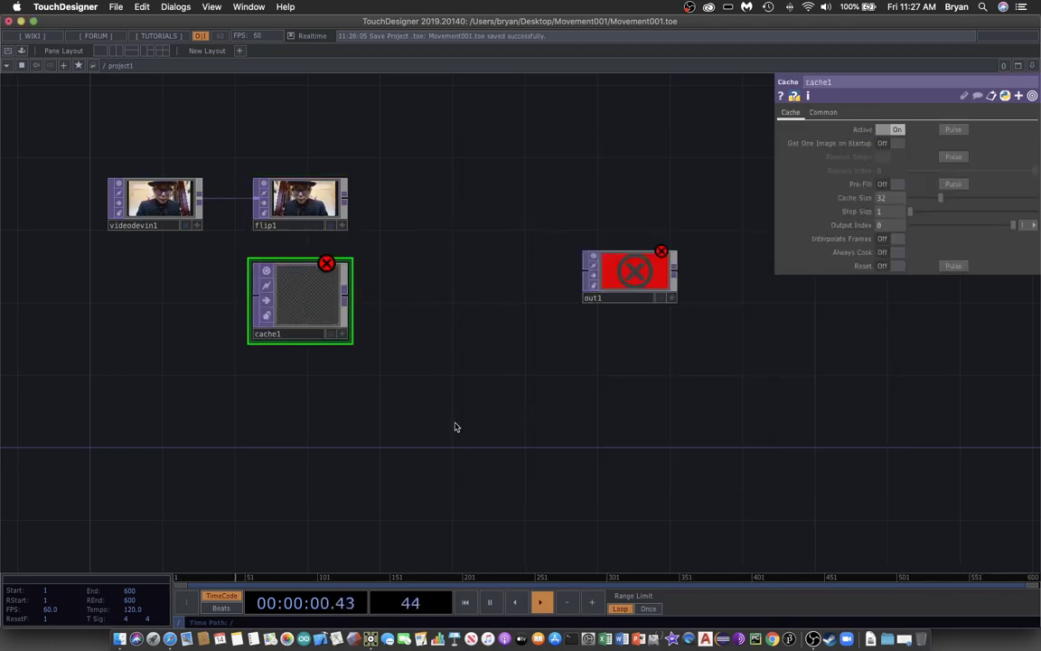
{"action": "scroll", "coordinate": [452, 412], "scroll_direction": "down", "scroll_amount": 4}
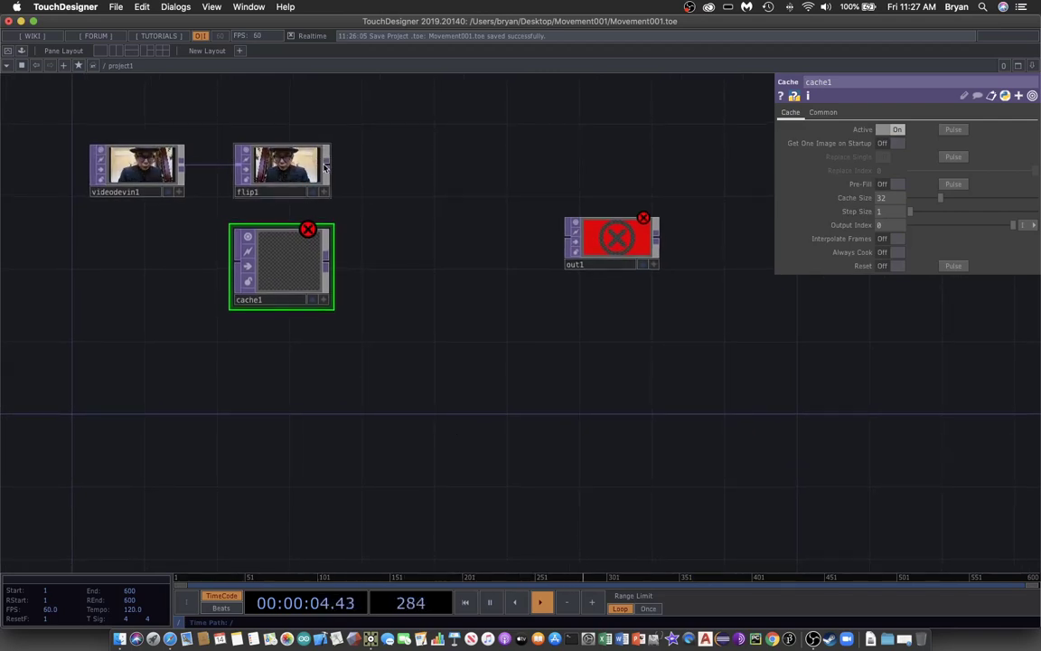
{"action": "left_click_drag", "start_coordinate": [328, 168], "coordinate": [286, 245]}
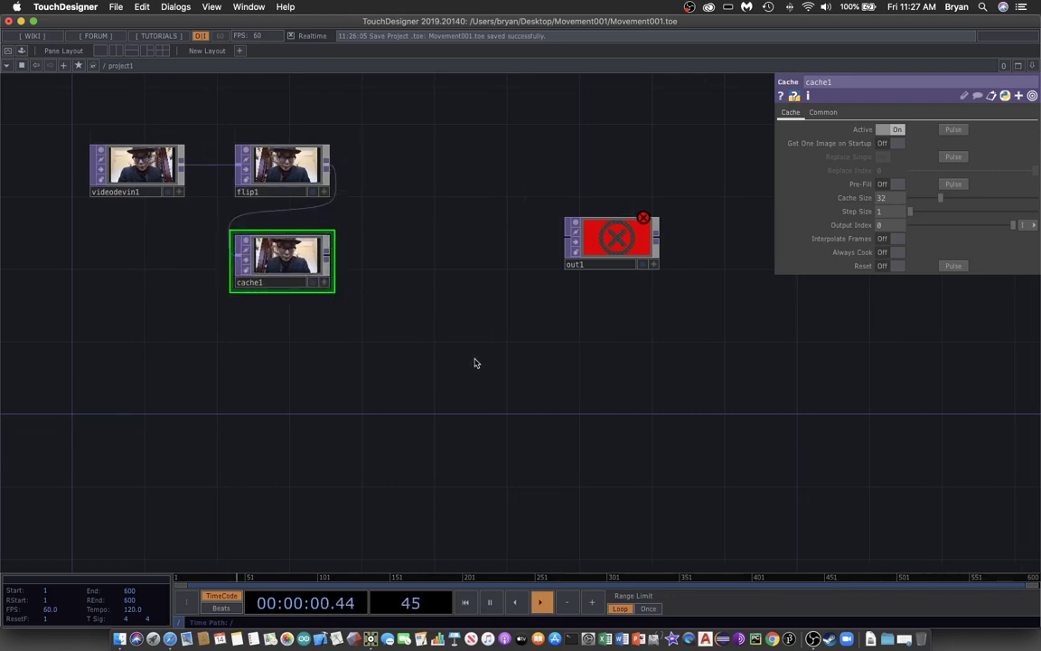
{"action": "left_click_drag", "start_coordinate": [453, 352], "coordinate": [482, 358]}
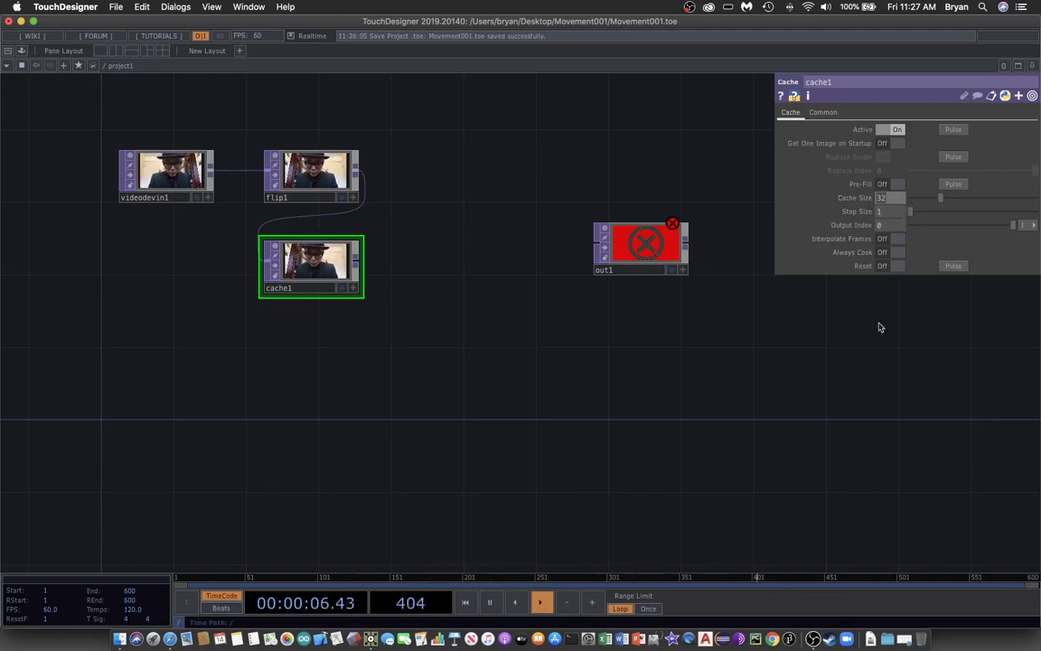
- Set cache1's Cache Size to 10 and save a new version of the project
{"action": "key", "text": "ctrl+z"}
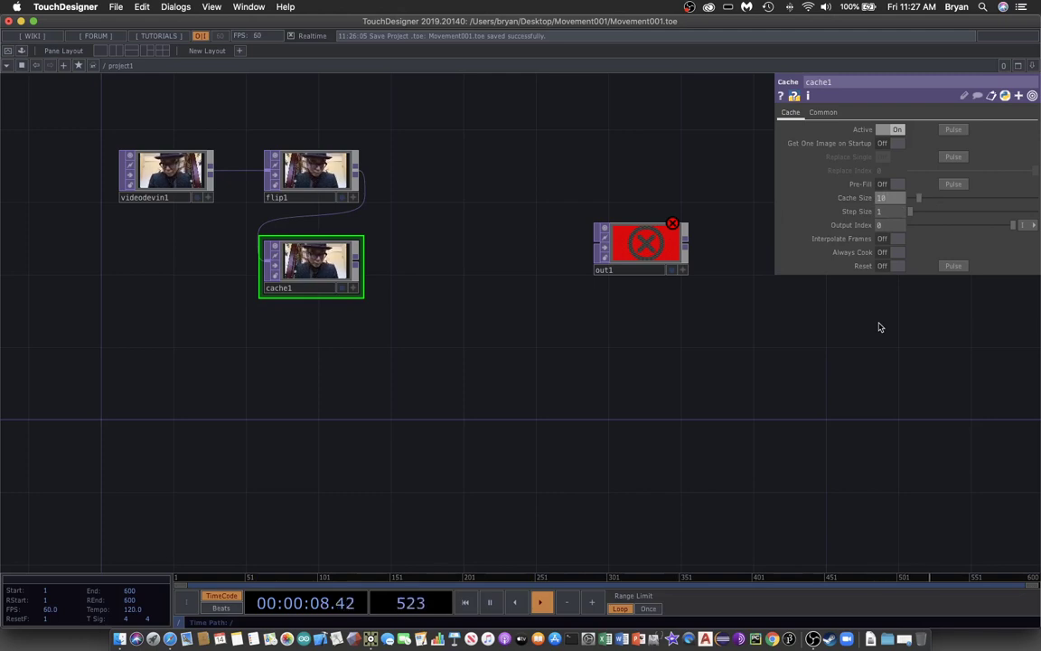
{"action": "scroll", "coordinate": [655, 372], "scroll_direction": "down", "scroll_amount": 2}
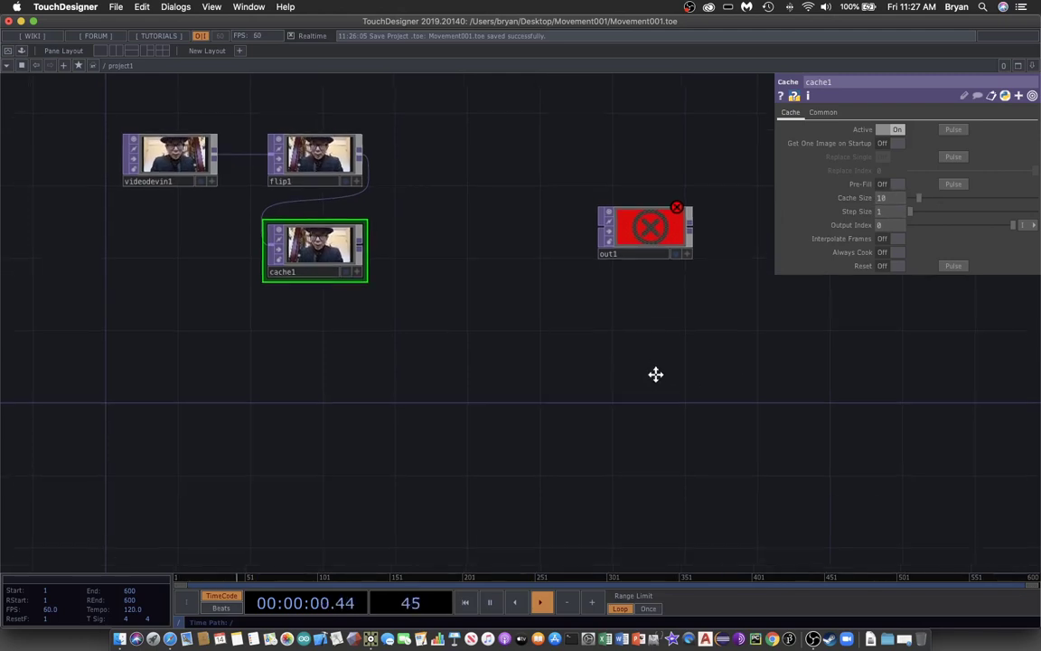
{"action": "left_click", "coordinate": [116, 6]}
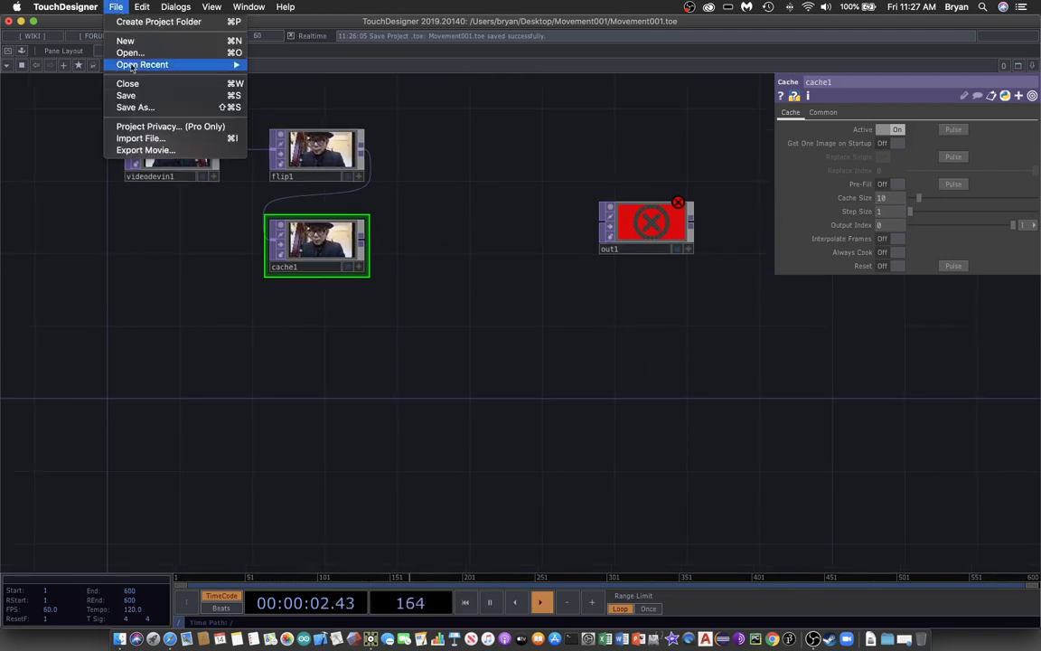
{"action": "left_click", "coordinate": [135, 95]}
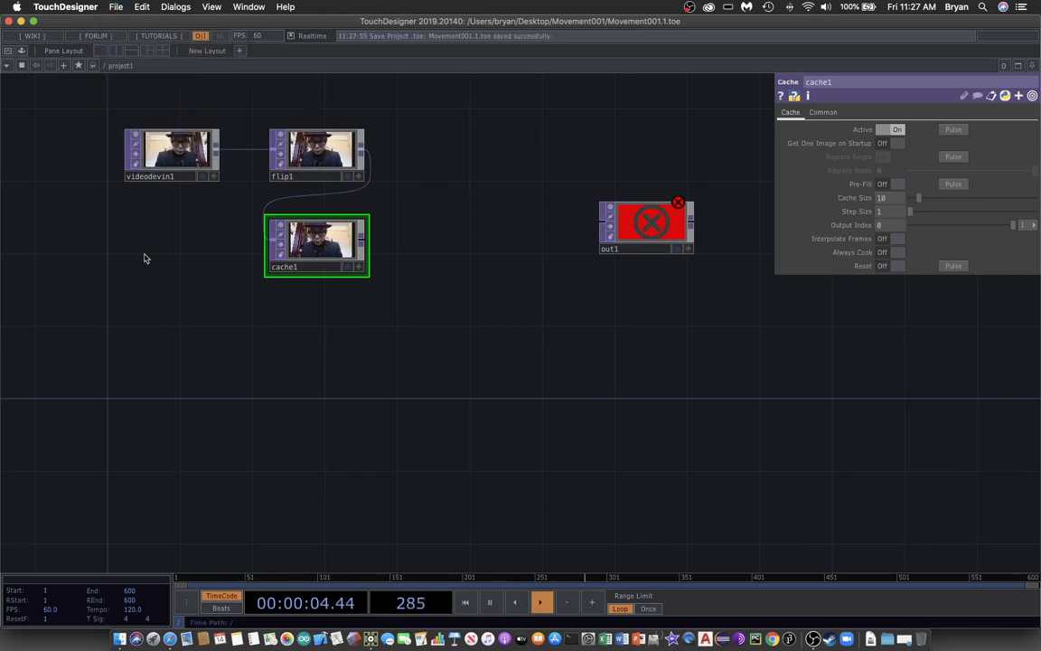
- Reframe the network view and open the OP Create Dialog on the TOP tab
{"action": "key", "text": "h"}
{"action": "scroll", "coordinate": [475, 323], "scroll_direction": "left", "scroll_amount": 4}
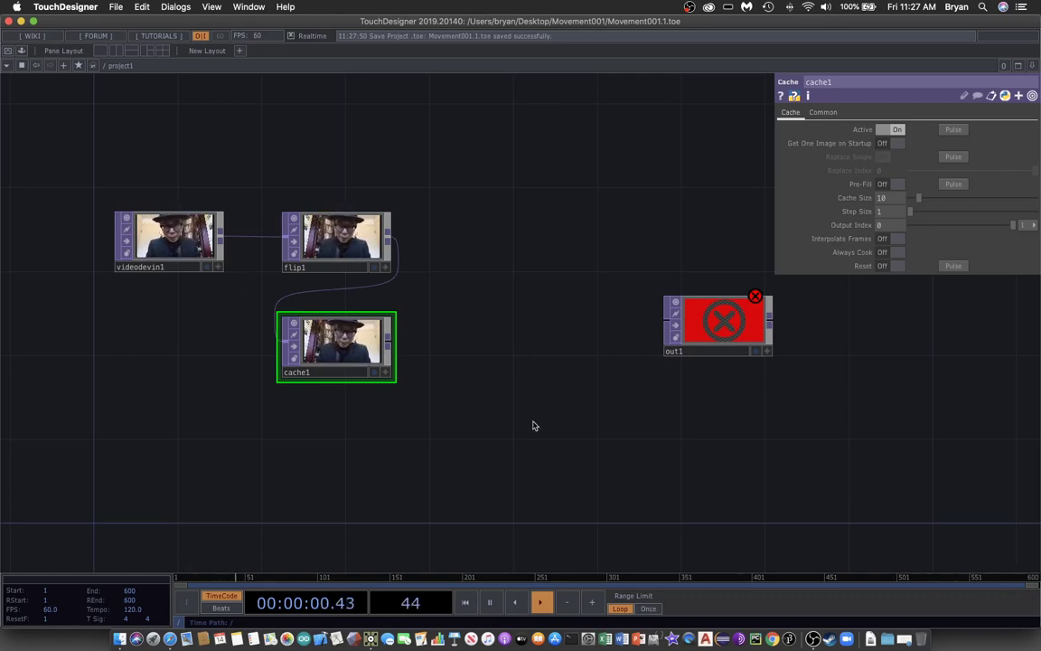
{"action": "left_click_drag", "start_coordinate": [524, 394], "coordinate": [502, 326]}
{"action": "scroll", "coordinate": [503, 325], "scroll_direction": "down", "scroll_amount": 3}
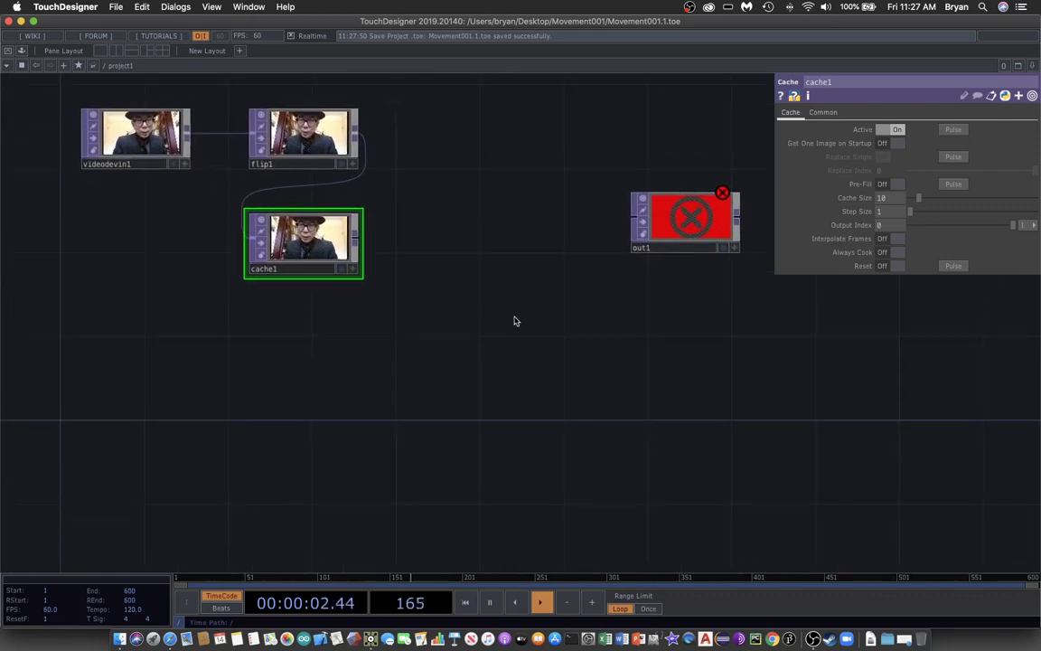
{"action": "scroll", "coordinate": [504, 327], "scroll_direction": "up", "scroll_amount": 1}
{"action": "scroll", "coordinate": [498, 337], "scroll_direction": "up", "scroll_amount": 2}
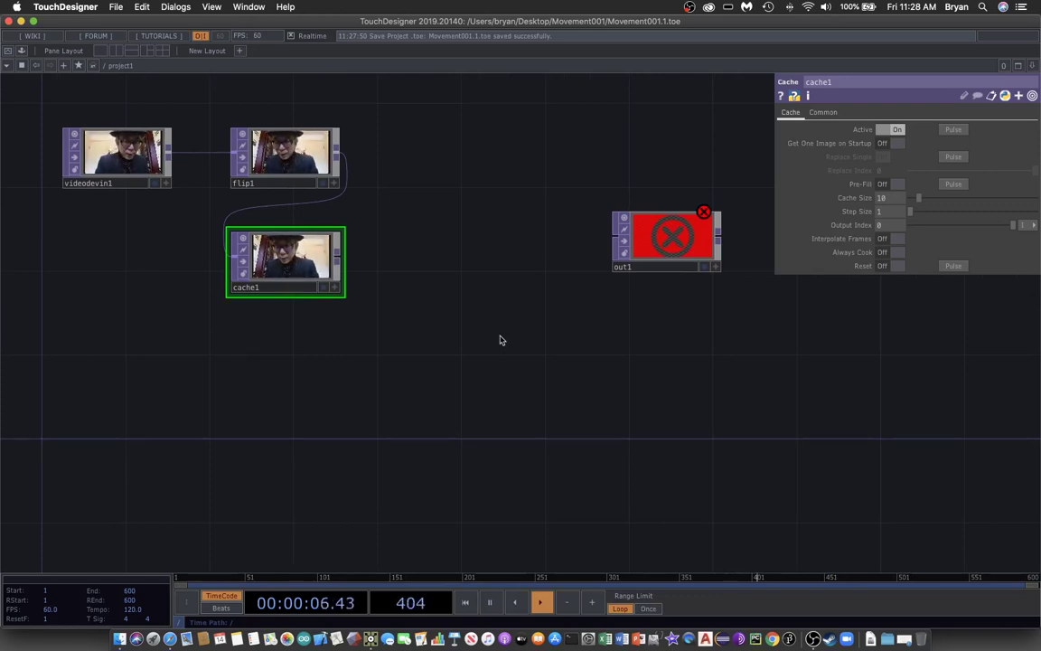
{"action": "key", "text": "Tab"}
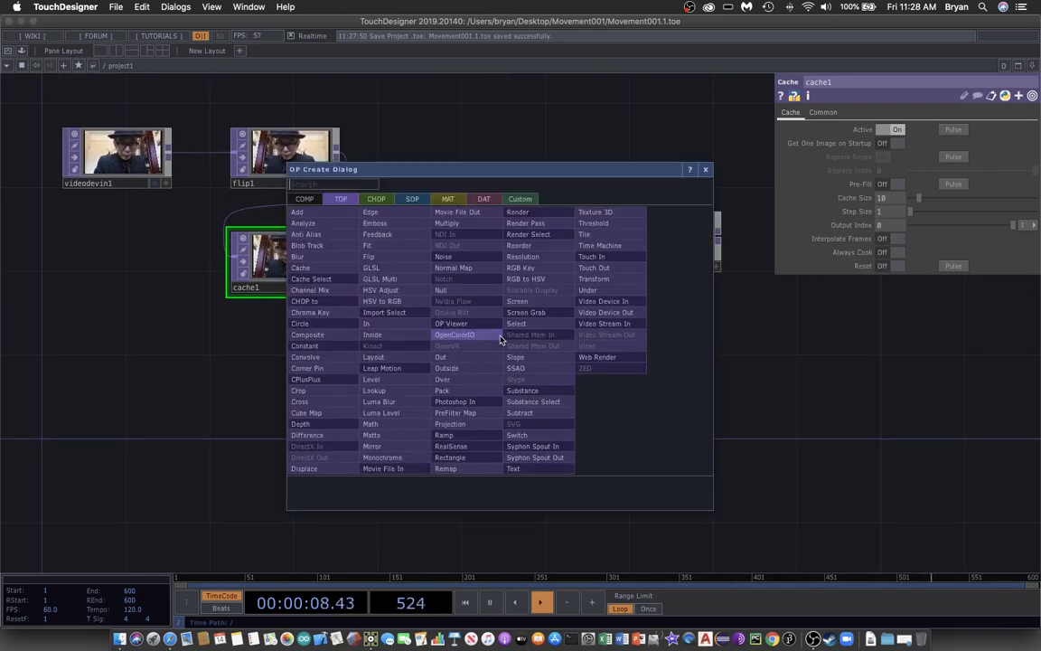
- Place cacheselect1 below cache1 and set cache1 as its Cache TOP source
{"action": "left_click", "coordinate": [326, 279]}
{"action": "left_click", "coordinate": [286, 375]}
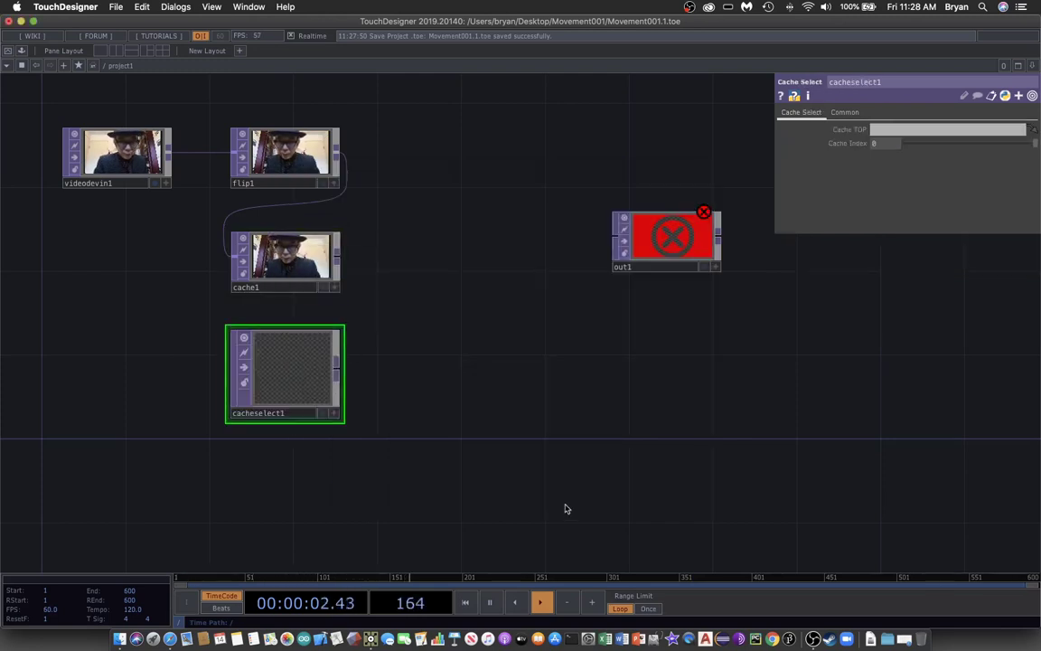
{"action": "left_click_drag", "start_coordinate": [553, 502], "coordinate": [562, 486]}
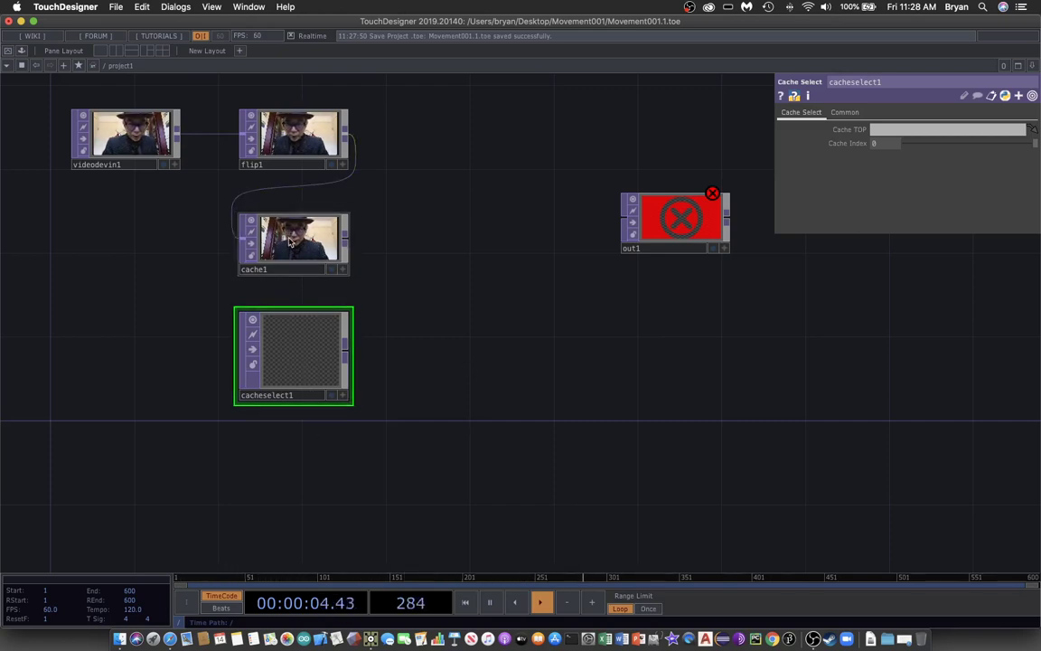
{"action": "left_click_drag", "start_coordinate": [290, 242], "coordinate": [865, 131]}
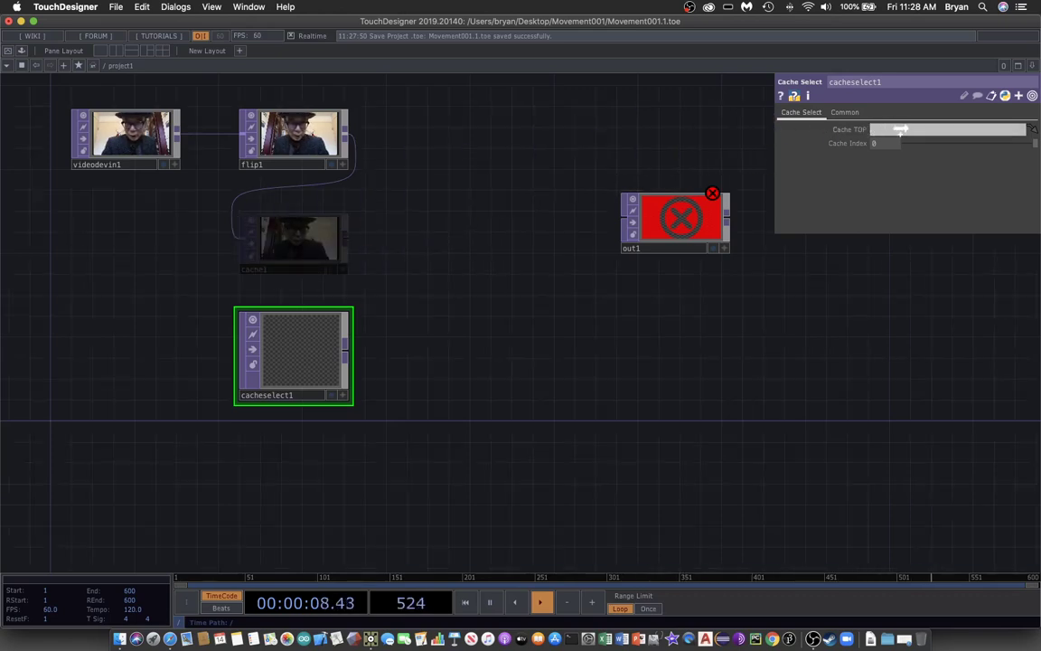
{"action": "left_click_drag", "start_coordinate": [901, 129], "coordinate": [901, 129]}
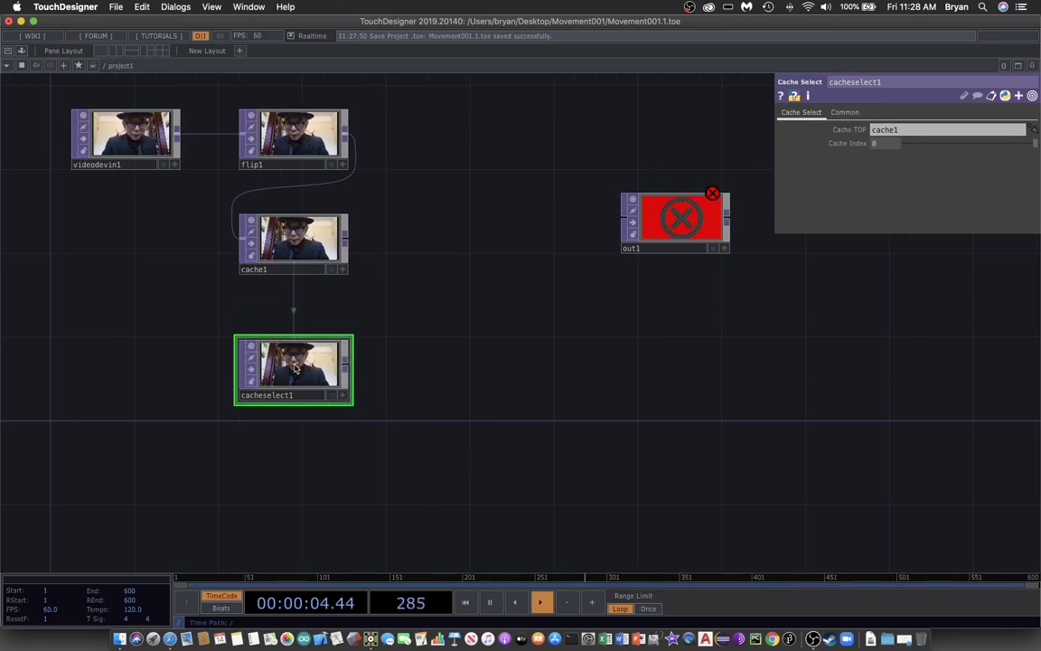
{"action": "left_click_drag", "start_coordinate": [295, 367], "coordinate": [294, 347]}
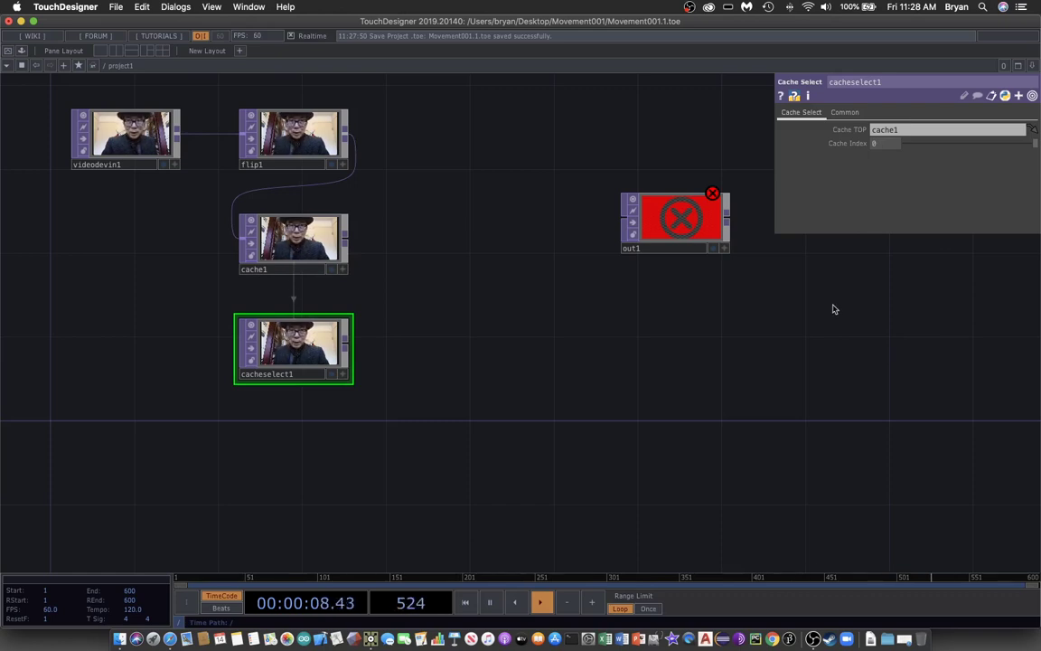
- Set cacheselect1's Cache Index to -5 and pan the network view into position
{"action": "scroll", "coordinate": [509, 318], "scroll_direction": "up", "scroll_amount": 3}
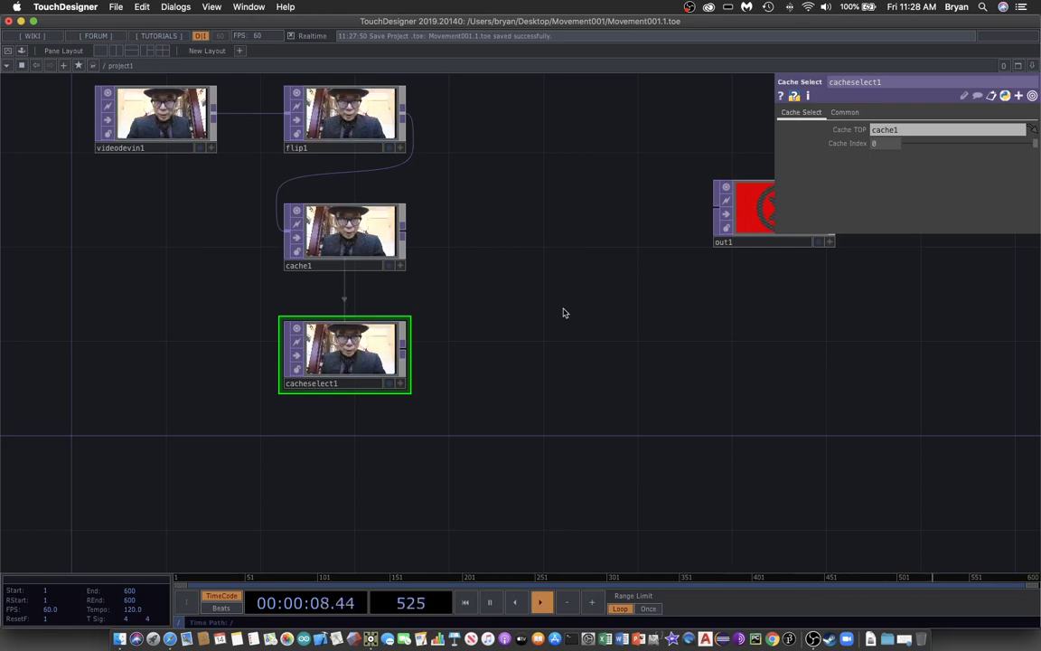
{"action": "left_click_drag", "start_coordinate": [563, 313], "coordinate": [623, 326]}
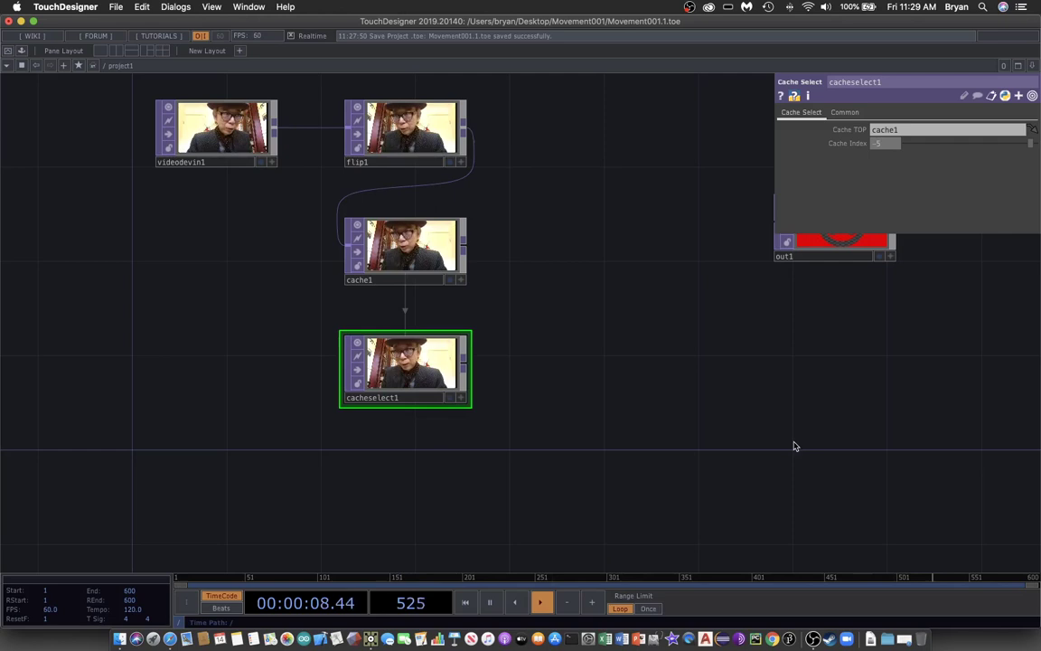
{"action": "left_click_drag", "start_coordinate": [683, 346], "coordinate": [644, 348]}
{"action": "scroll", "coordinate": [645, 348], "scroll_direction": "up", "scroll_amount": 2}
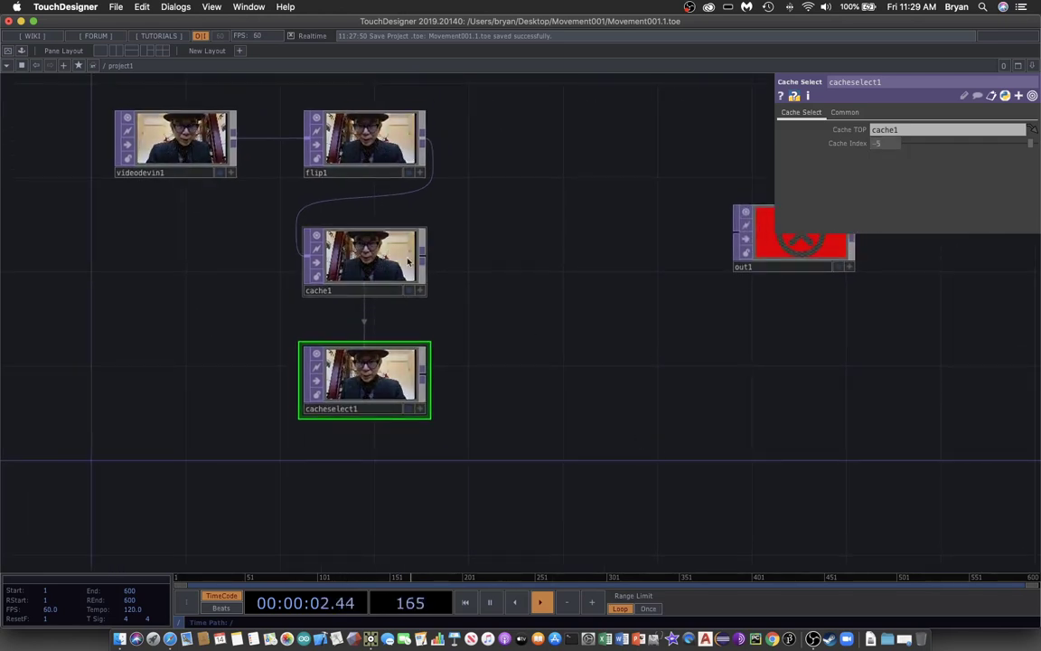
{"action": "left_click_drag", "start_coordinate": [597, 341], "coordinate": [535, 351]}
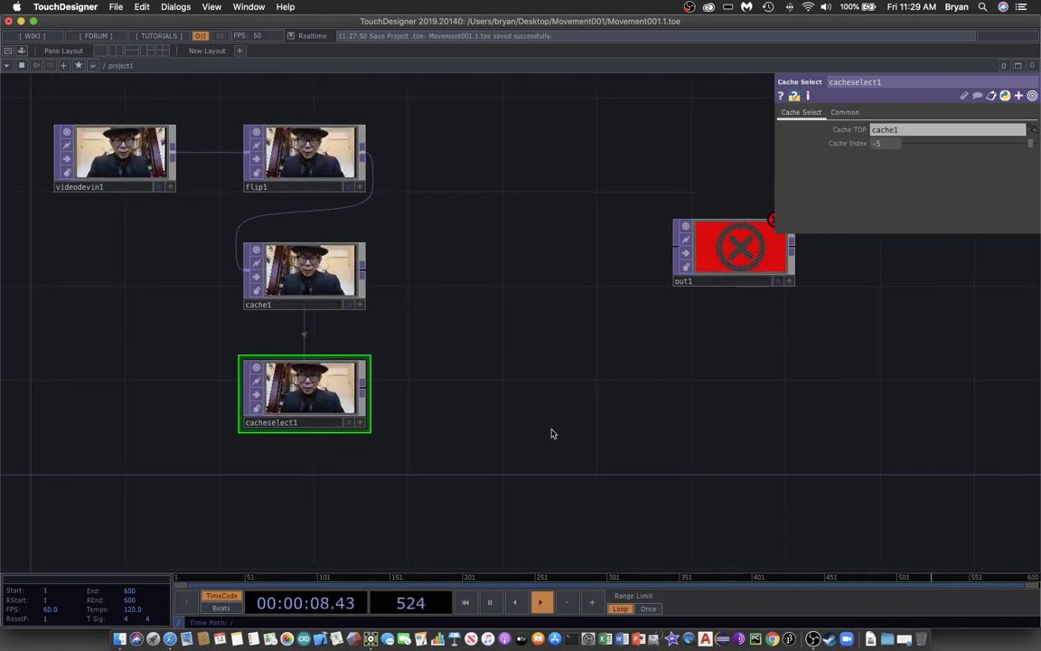
{"action": "left_click_drag", "start_coordinate": [541, 425], "coordinate": [535, 424]}
- Add diff1 right of cache1, wire cache1 and cacheselect1 into it, and turn on its Display flag
{"action": "key", "text": "Tab"}
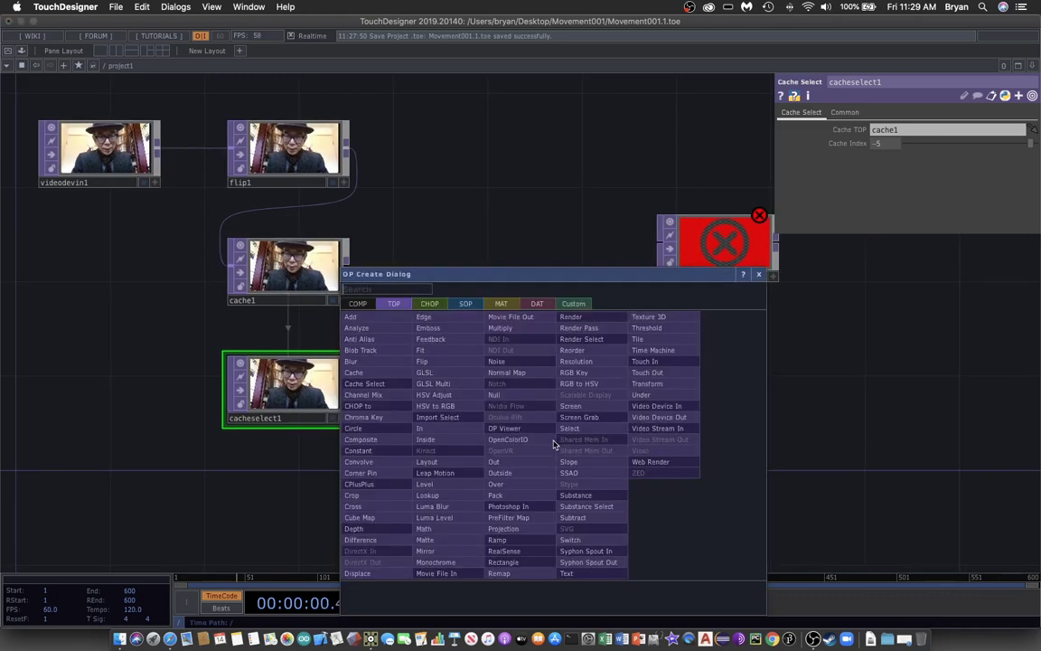
{"action": "left_click_drag", "start_coordinate": [485, 280], "coordinate": [610, 171]}
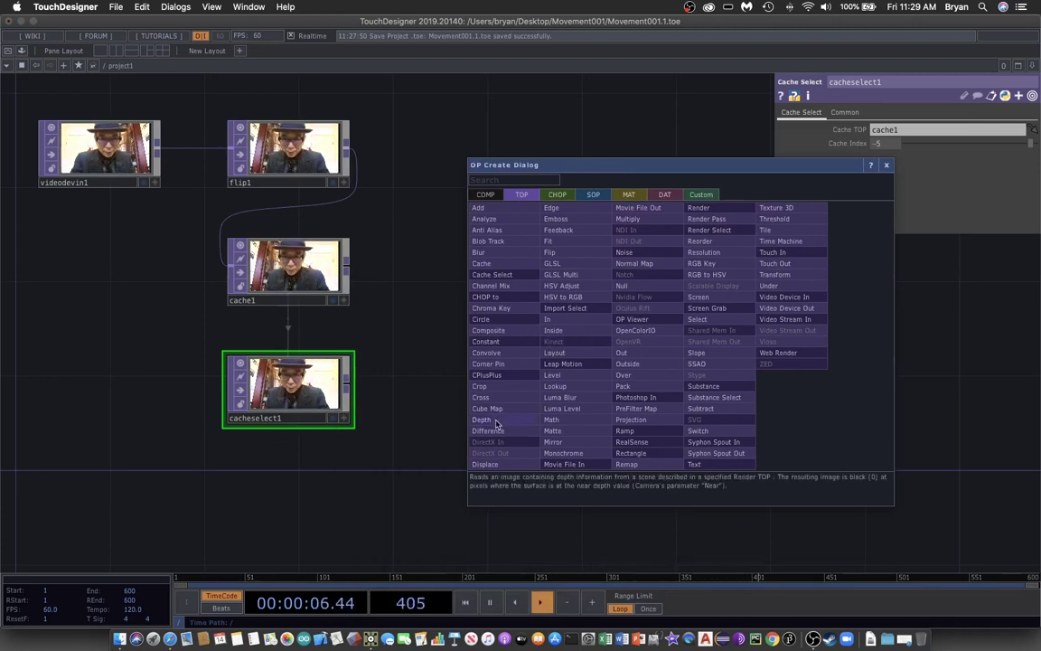
{"action": "left_click", "coordinate": [495, 431]}
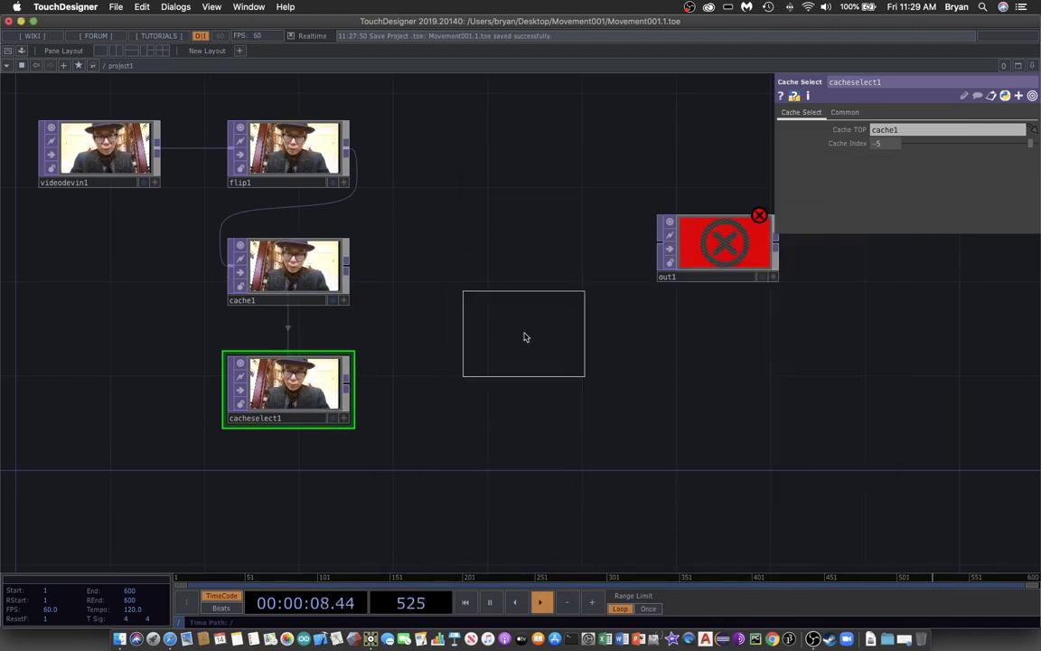
{"action": "left_click", "coordinate": [503, 323]}
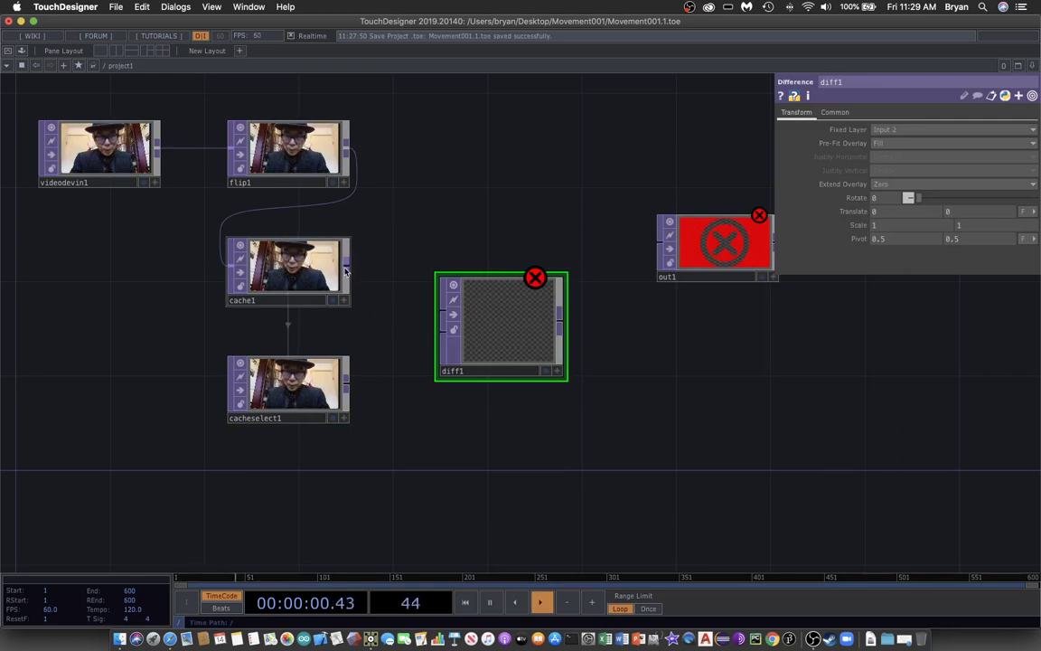
{"action": "left_click_drag", "start_coordinate": [346, 267], "coordinate": [440, 308]}
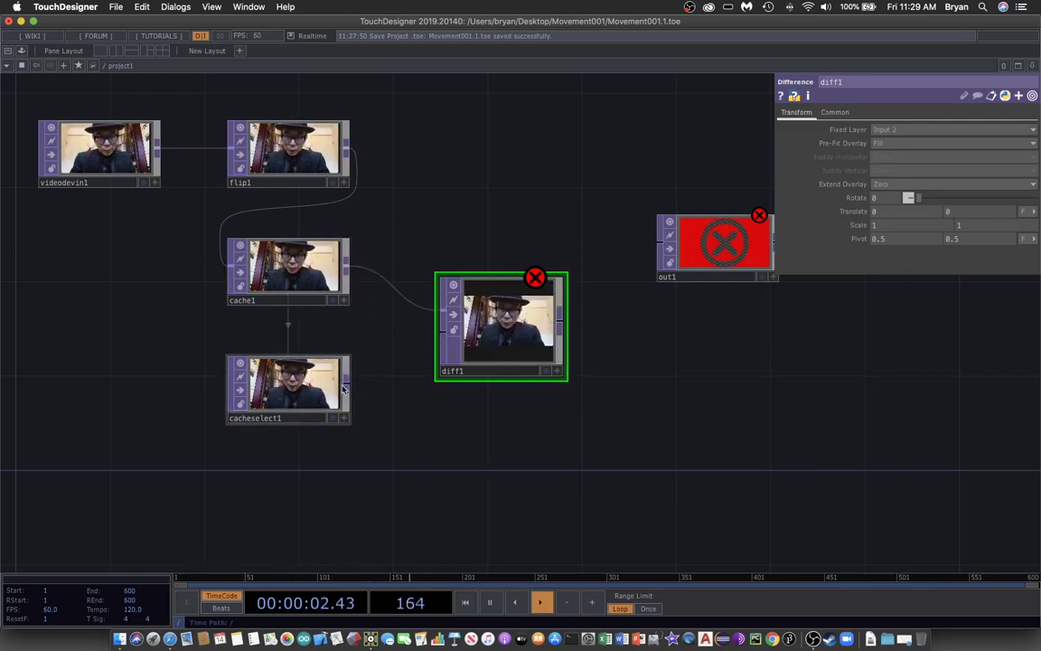
{"action": "left_click_drag", "start_coordinate": [344, 387], "coordinate": [440, 334]}
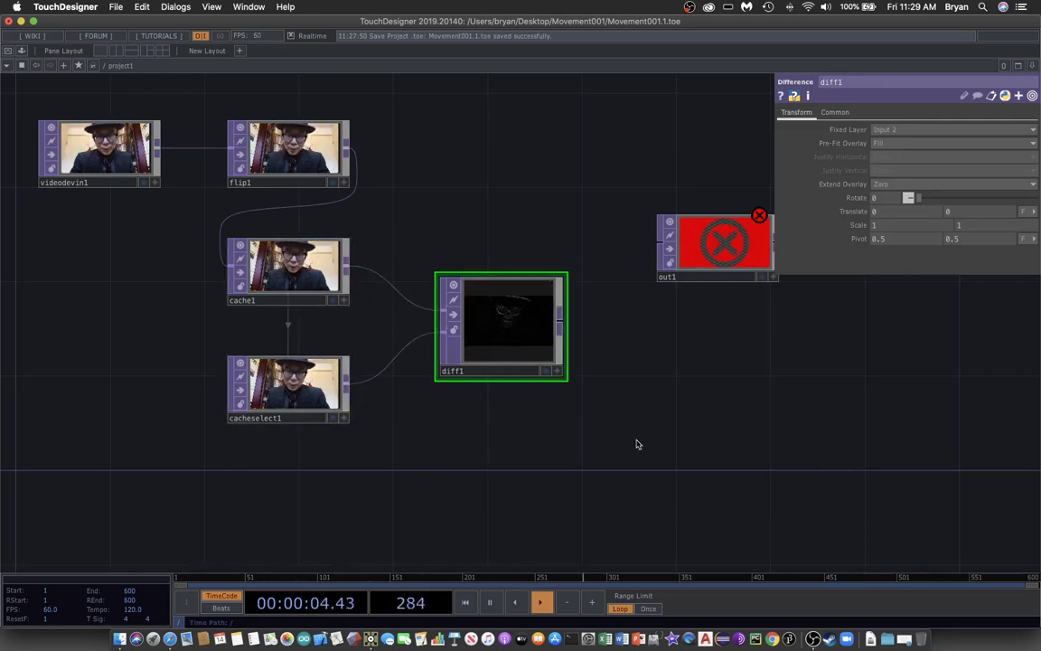
{"action": "left_click_drag", "start_coordinate": [634, 441], "coordinate": [482, 375]}
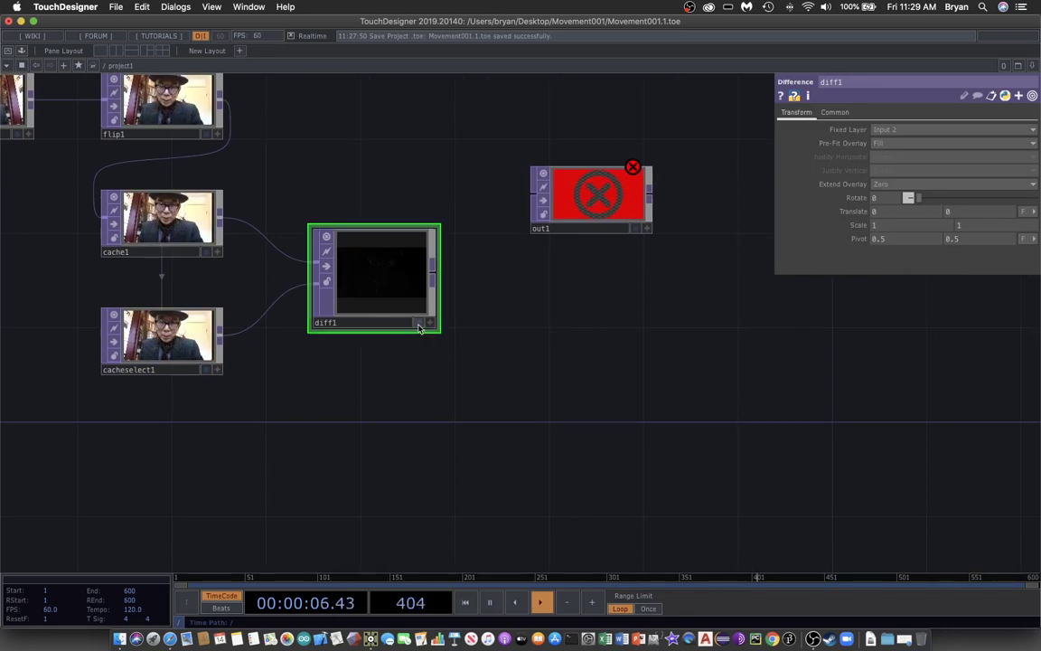
{"action": "left_click", "coordinate": [419, 324]}
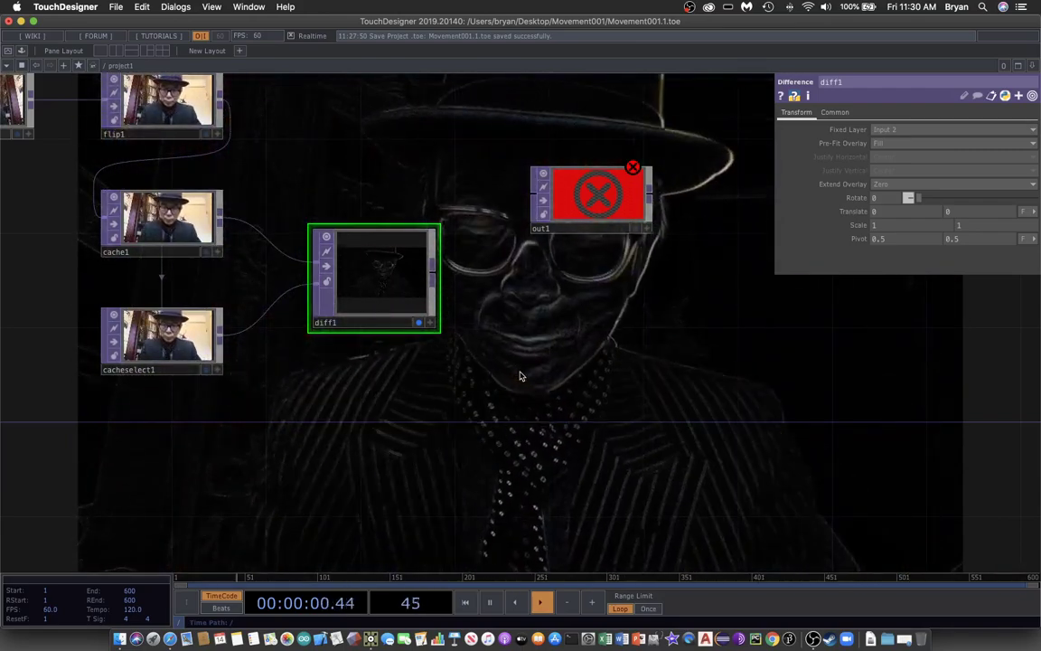
- Turn off diff1's Display flag and move out1 to the lower right of the network
{"action": "left_click", "coordinate": [417, 323]}
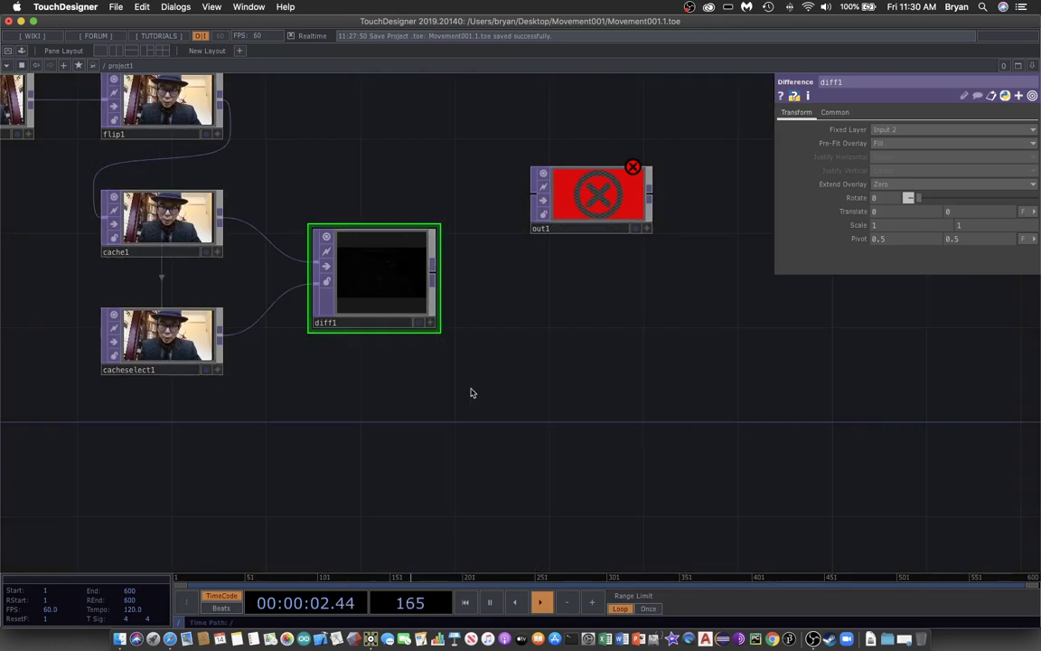
{"action": "scroll", "coordinate": [436, 372], "scroll_direction": "right", "scroll_amount": 4}
{"action": "scroll", "coordinate": [437, 371], "scroll_direction": "down", "scroll_amount": 3}
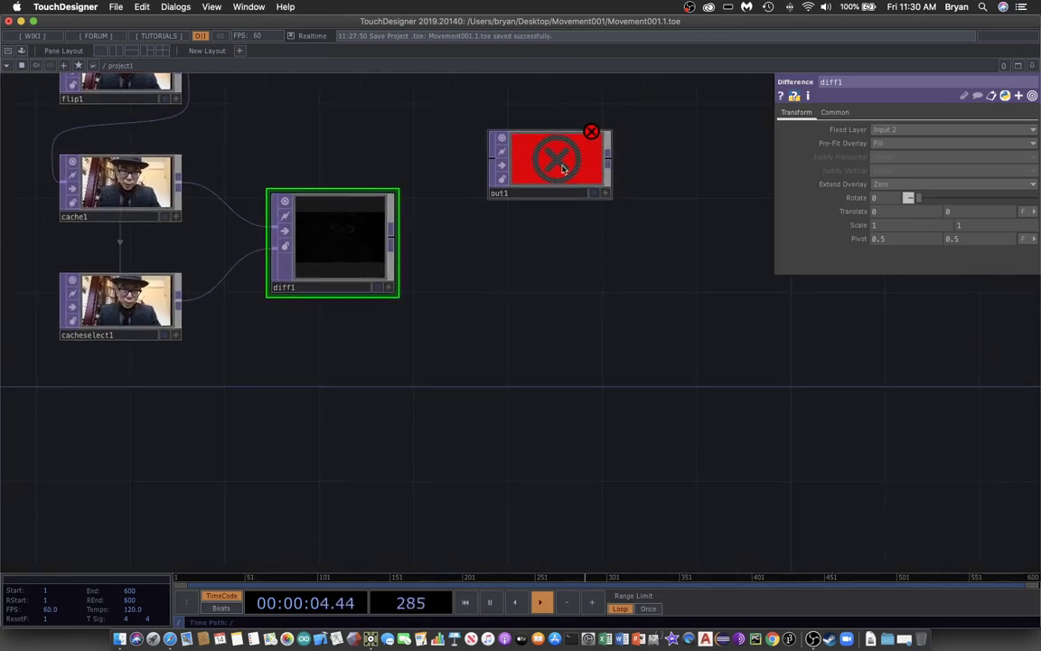
{"action": "left_click_drag", "start_coordinate": [560, 183], "coordinate": [868, 367]}
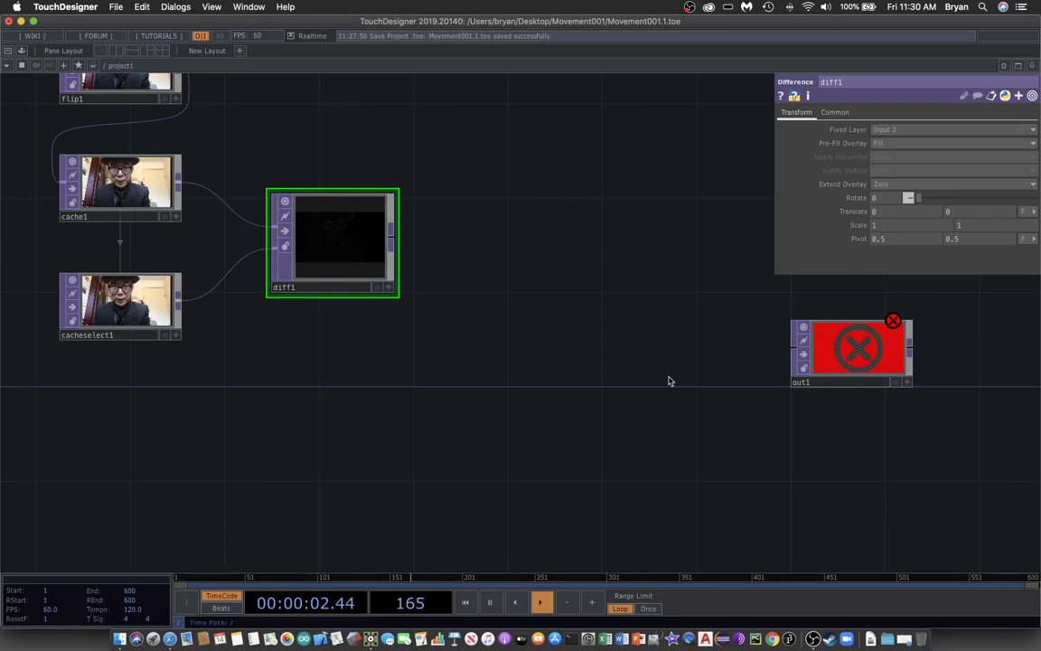
- Add a crop1 Crop TOP right of diff1 and wire diff1 into it
{"action": "key", "text": "Tab"}
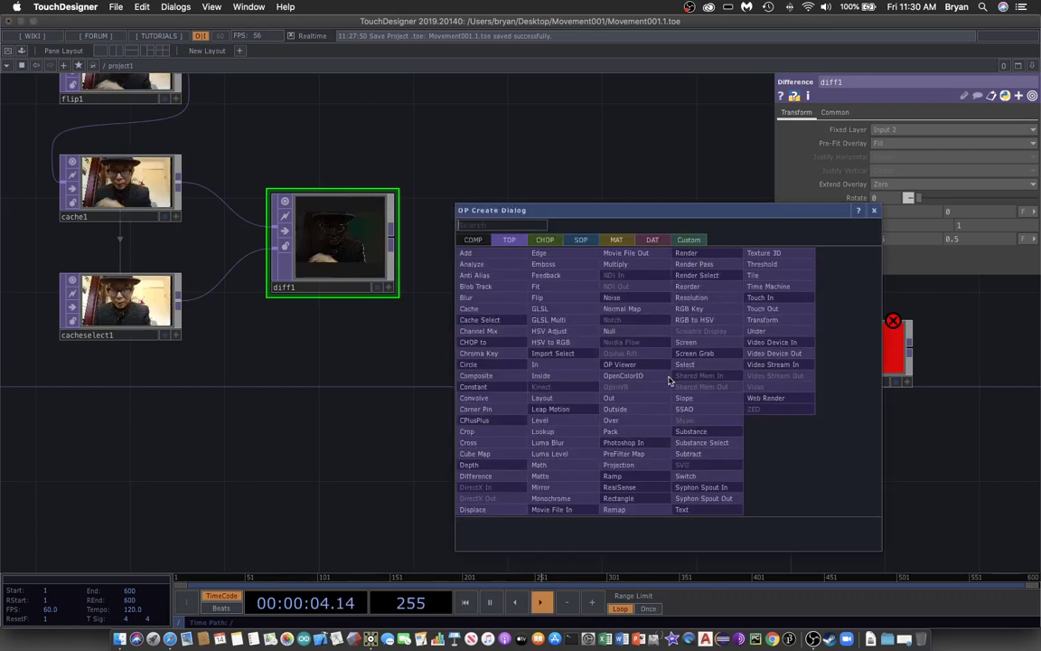
{"action": "left_click", "coordinate": [511, 431]}
{"action": "left_click", "coordinate": [527, 258]}
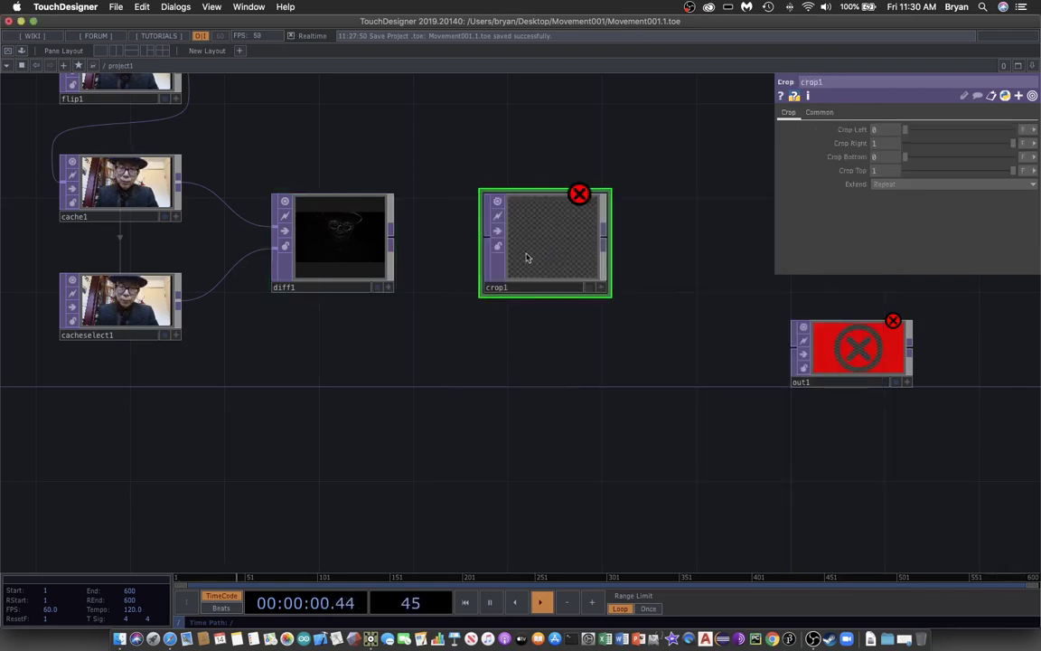
{"action": "left_click", "coordinate": [391, 237]}
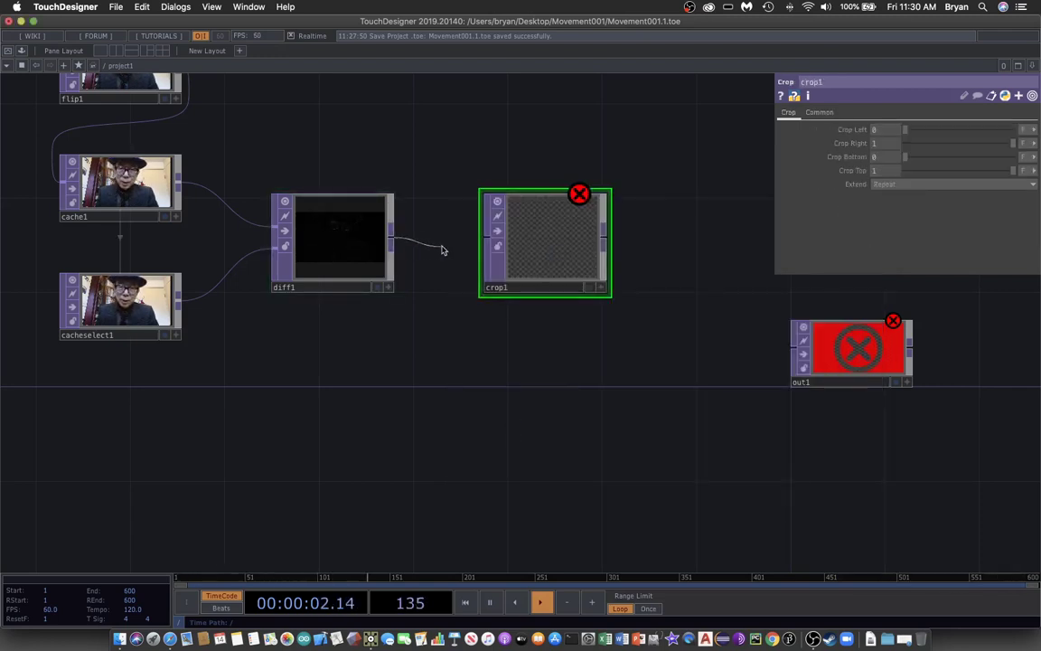
{"action": "left_click", "coordinate": [486, 237]}
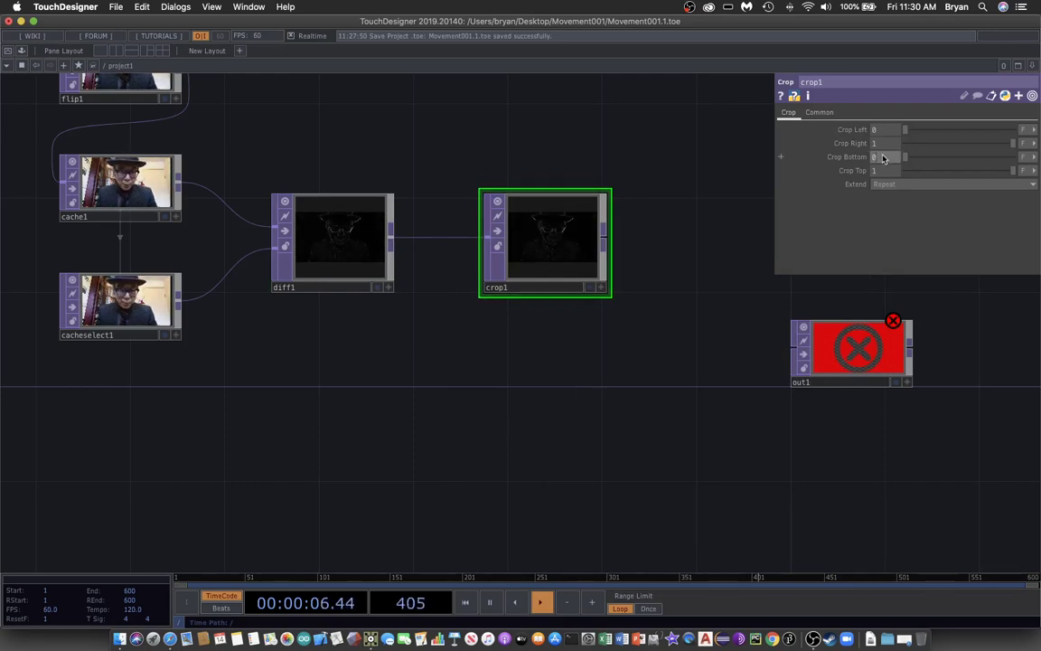
- Set crop1's Crop Bottom and Crop Top to 0.5, then resize it into a wide tile and move it up
{"action": "left_click_drag", "start_coordinate": [883, 158], "coordinate": [883, 158]}
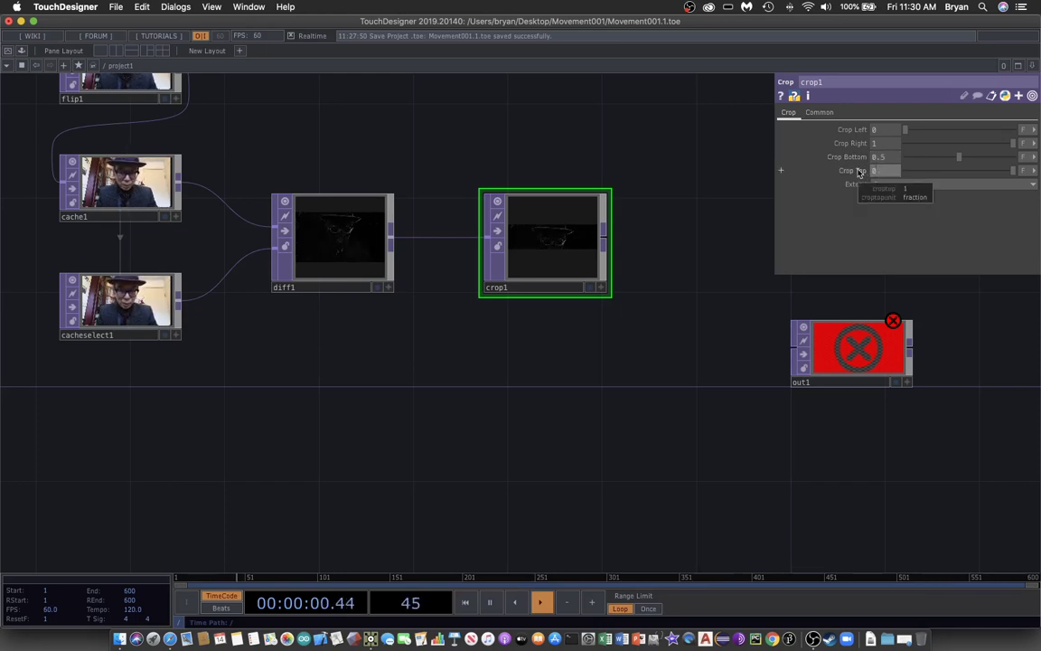
{"action": "type", "text": "0.5"}
{"action": "key", "text": "Return"}
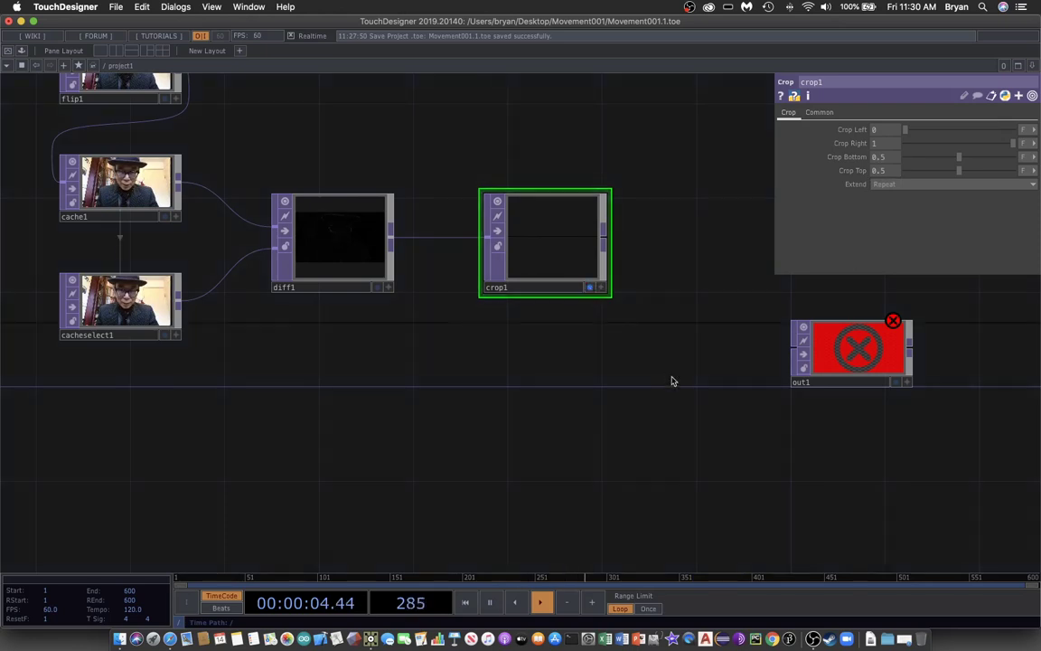
{"action": "scroll", "coordinate": [604, 374], "scroll_direction": "right", "scroll_amount": 5}
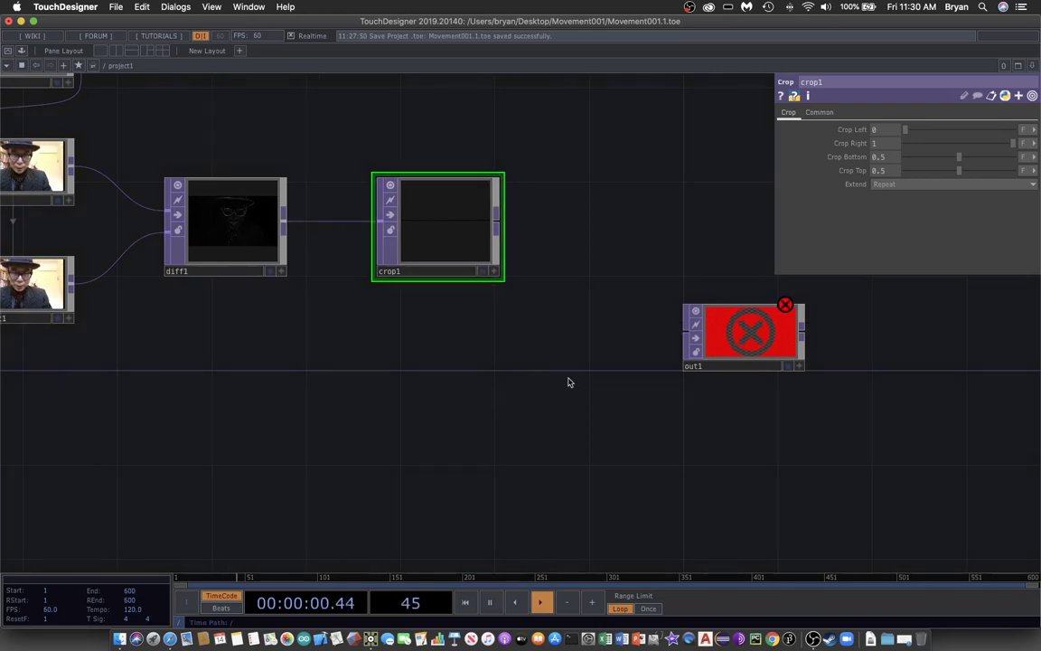
{"action": "scroll", "coordinate": [566, 367], "scroll_direction": "left", "scroll_amount": 3}
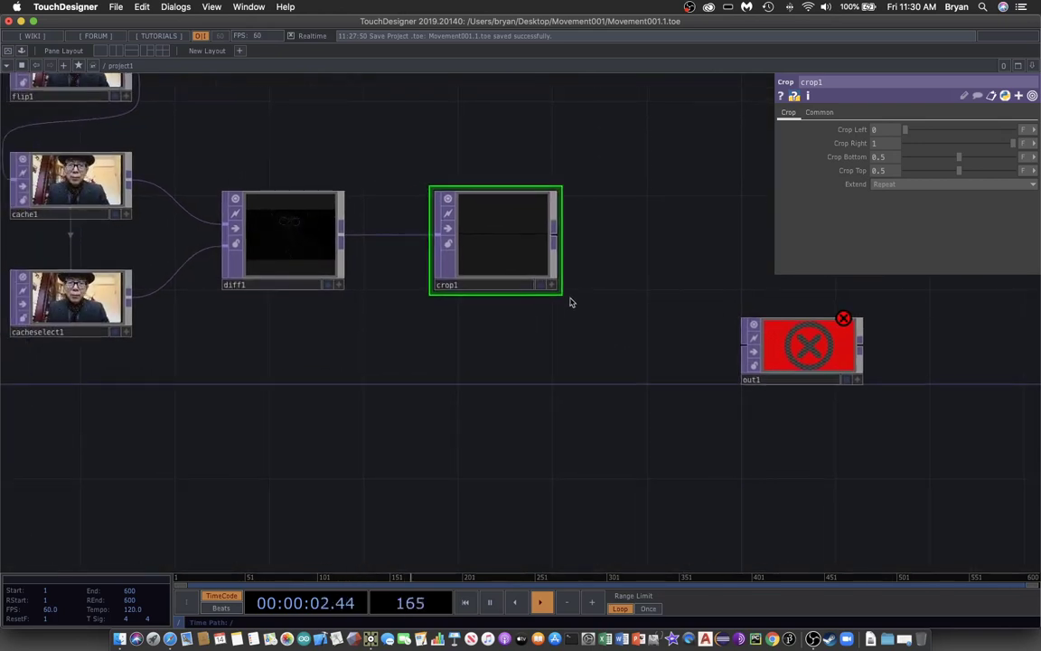
{"action": "left_click_drag", "start_coordinate": [561, 292], "coordinate": [489, 205]}
{"action": "left_click_drag", "start_coordinate": [541, 337], "coordinate": [443, 345]}
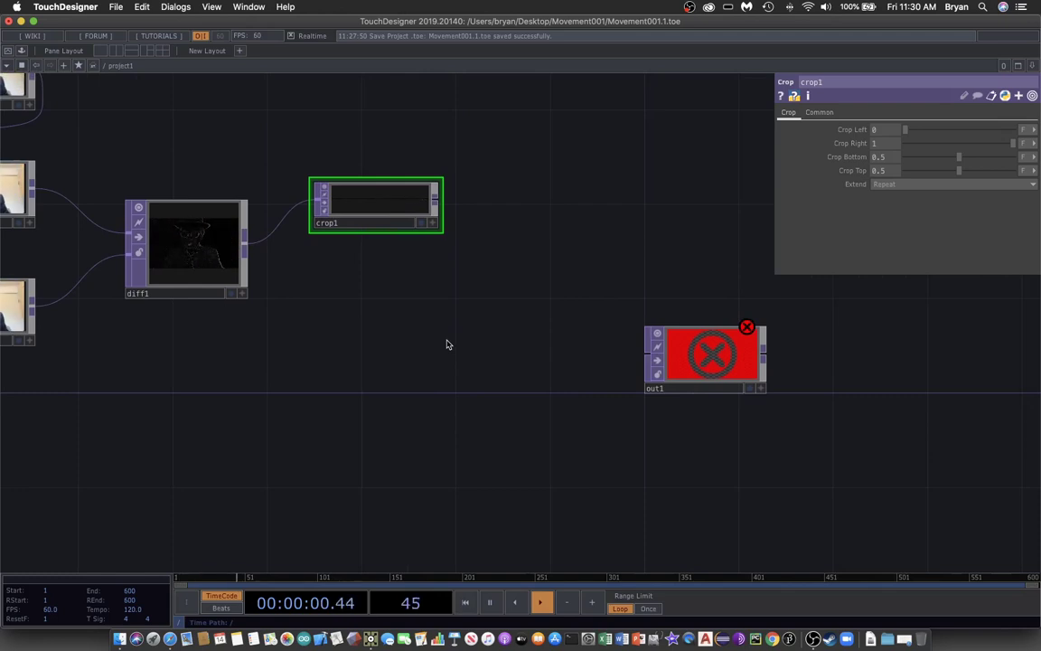
- Add a Resolution TOP, res1, beside crop1 and wire crop1 into it
{"action": "key", "text": "Tab"}
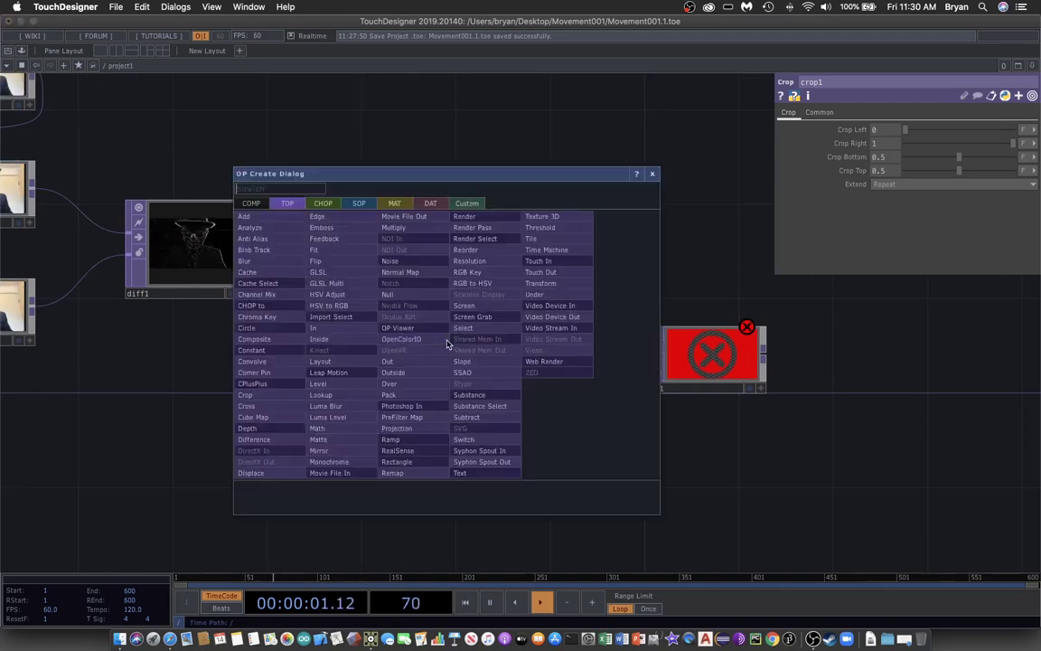
{"action": "left_click", "coordinate": [479, 260]}
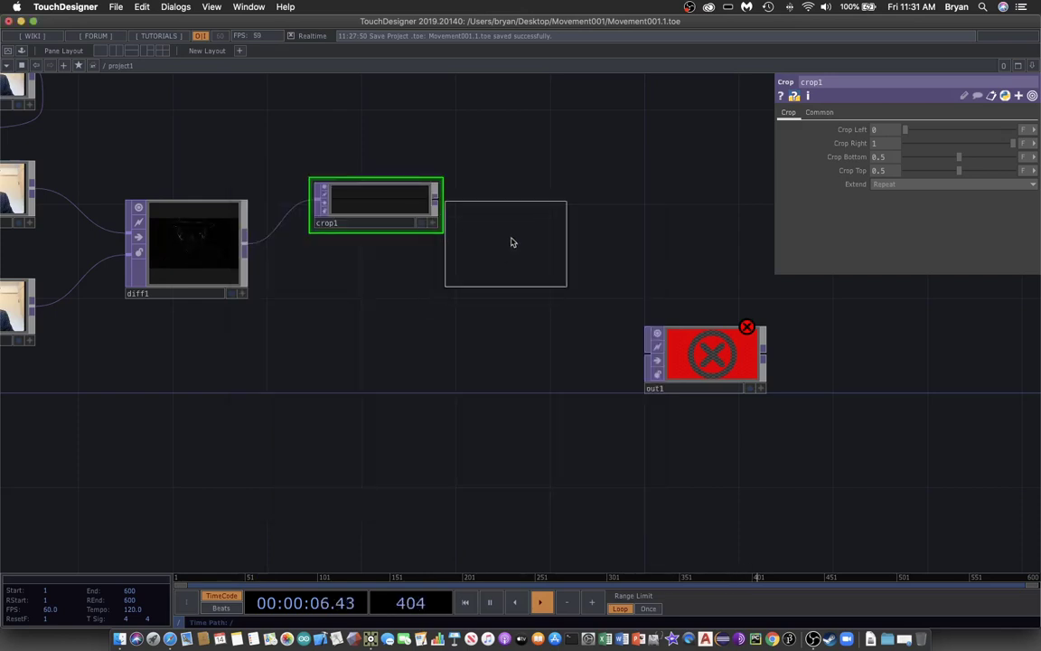
{"action": "left_click", "coordinate": [540, 226]}
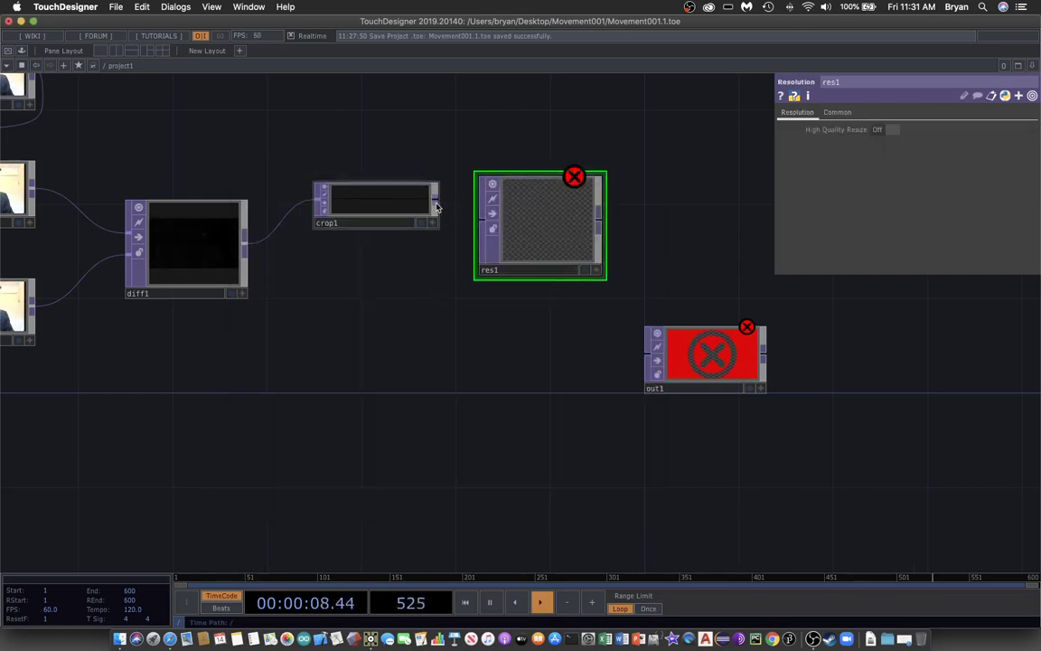
{"action": "left_click_drag", "start_coordinate": [436, 207], "coordinate": [525, 224]}
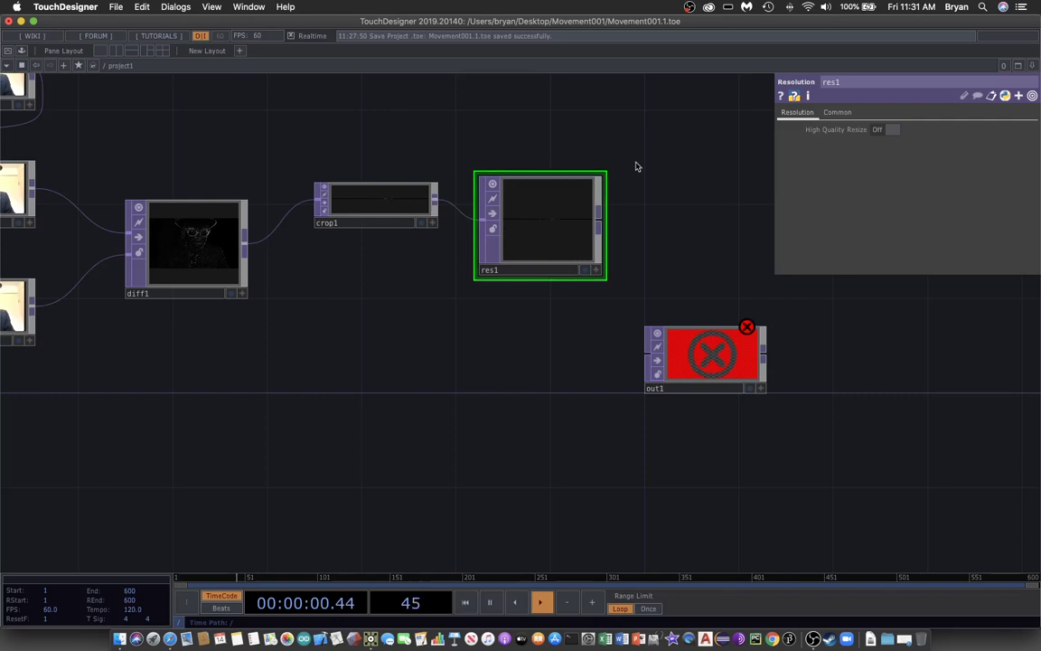
- Set res1's Output Resolution to Custom at 1280×720
{"action": "left_click", "coordinate": [839, 115]}
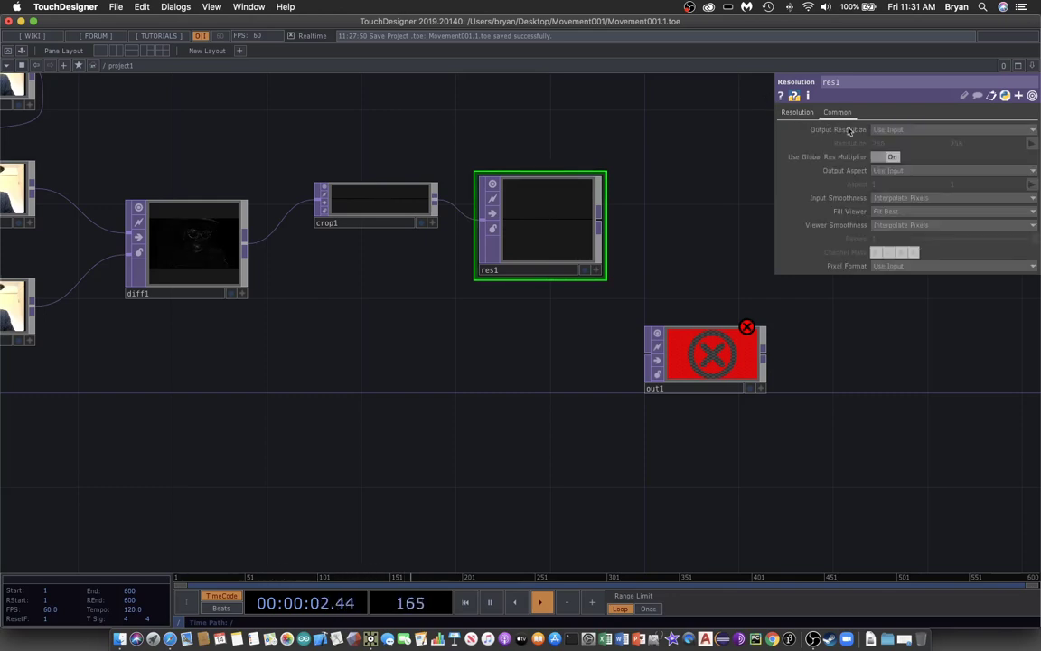
{"action": "left_click", "coordinate": [918, 131]}
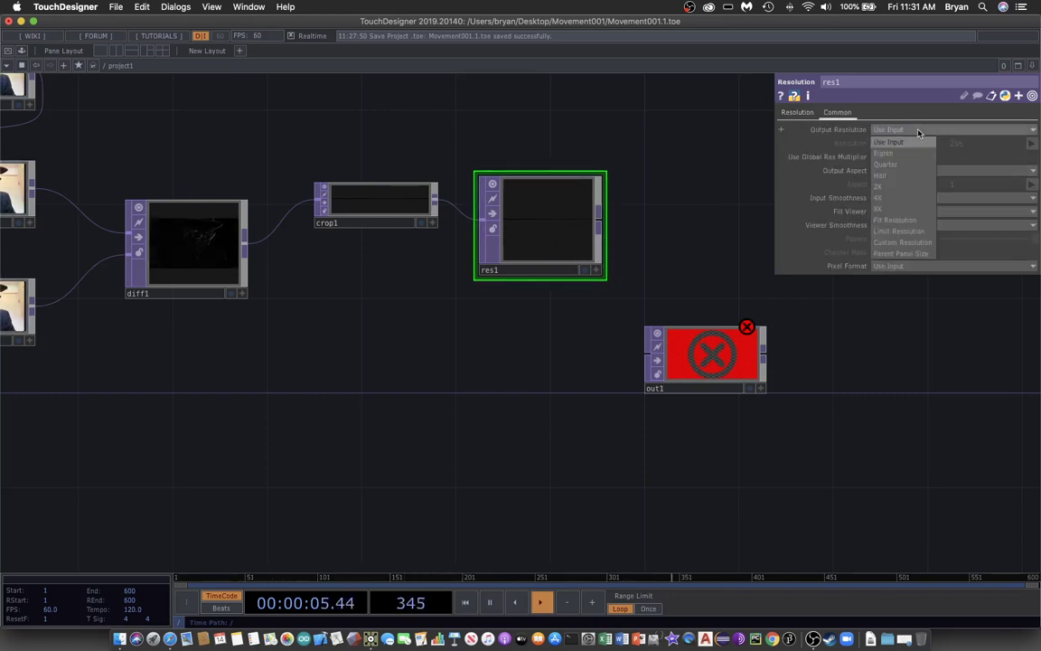
{"action": "left_click", "coordinate": [908, 243]}
{"action": "left_click", "coordinate": [1031, 143]}
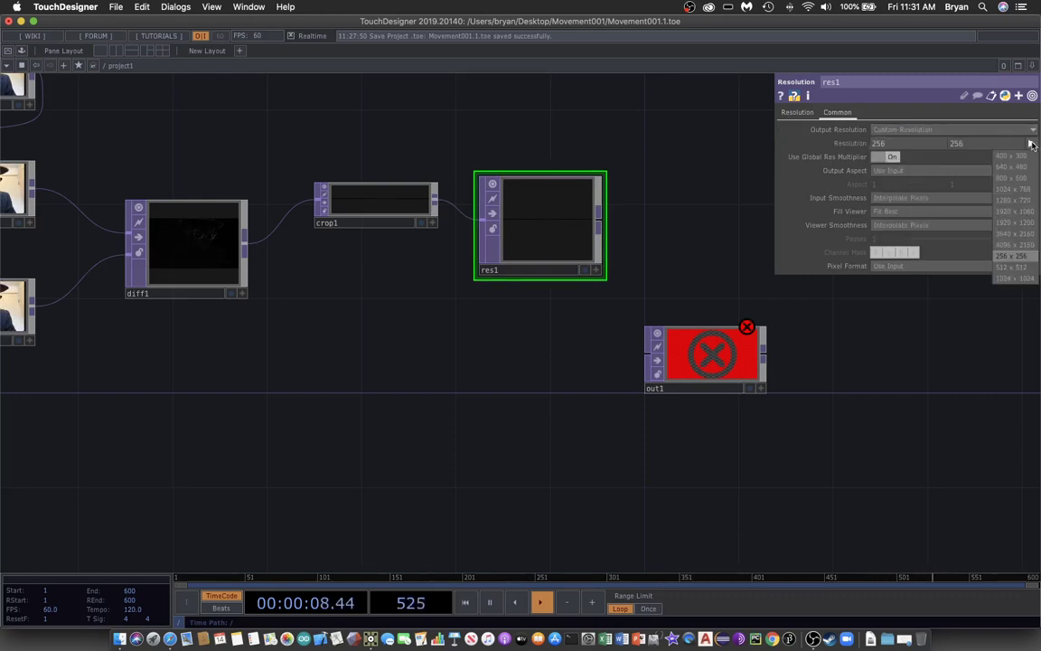
{"action": "left_click", "coordinate": [1027, 205]}
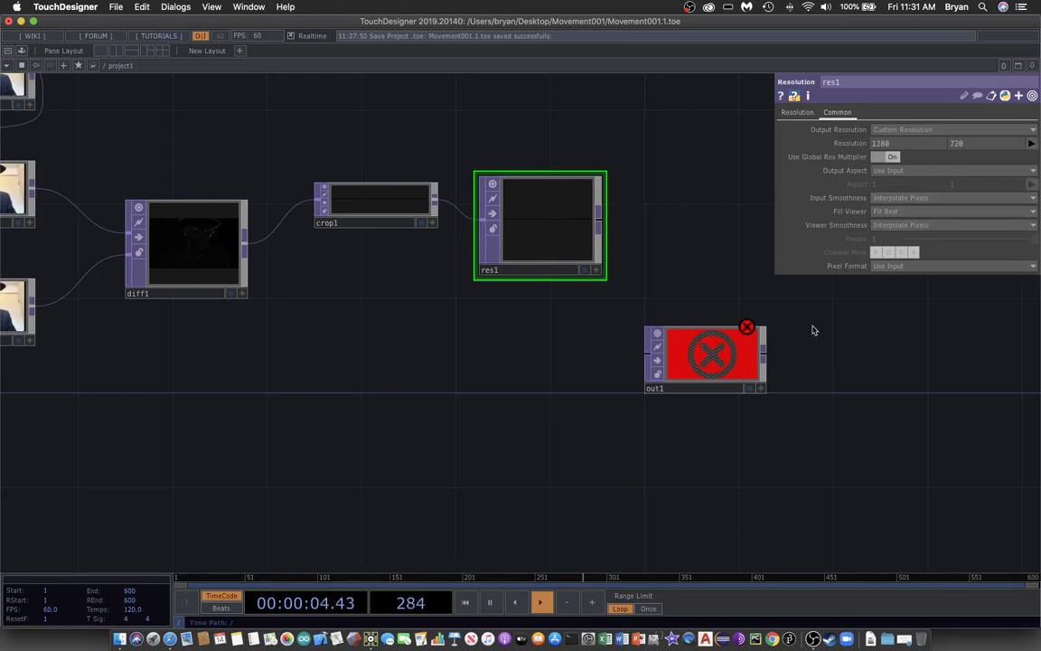
- Set res1's Output Aspect to Resolution and wire res1 into out1
{"action": "left_click_drag", "start_coordinate": [678, 364], "coordinate": [797, 411]}
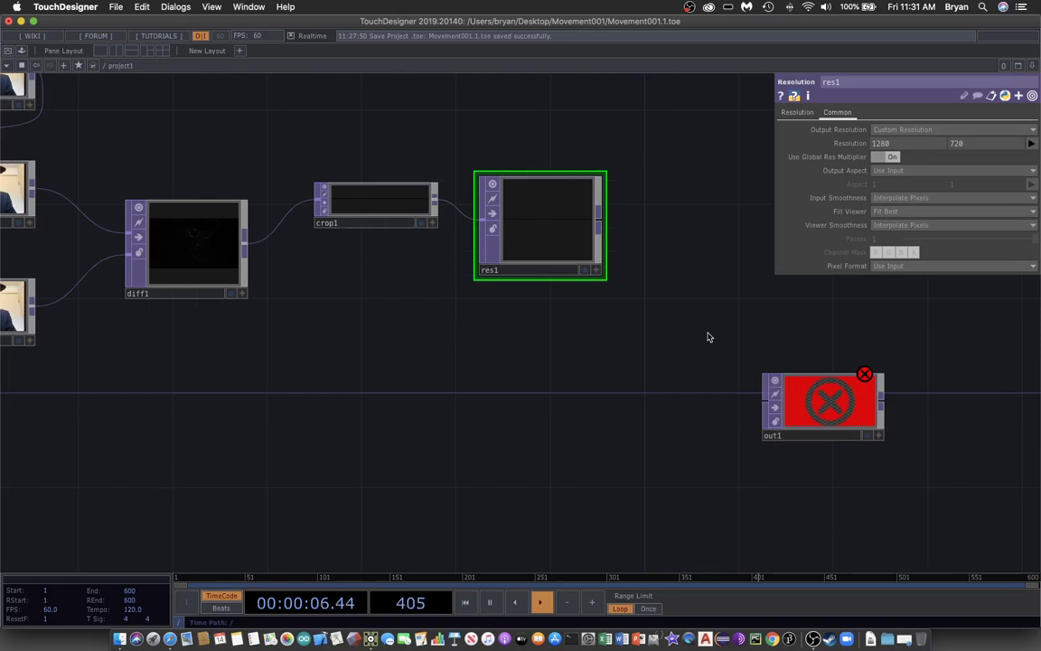
{"action": "left_click", "coordinate": [583, 270]}
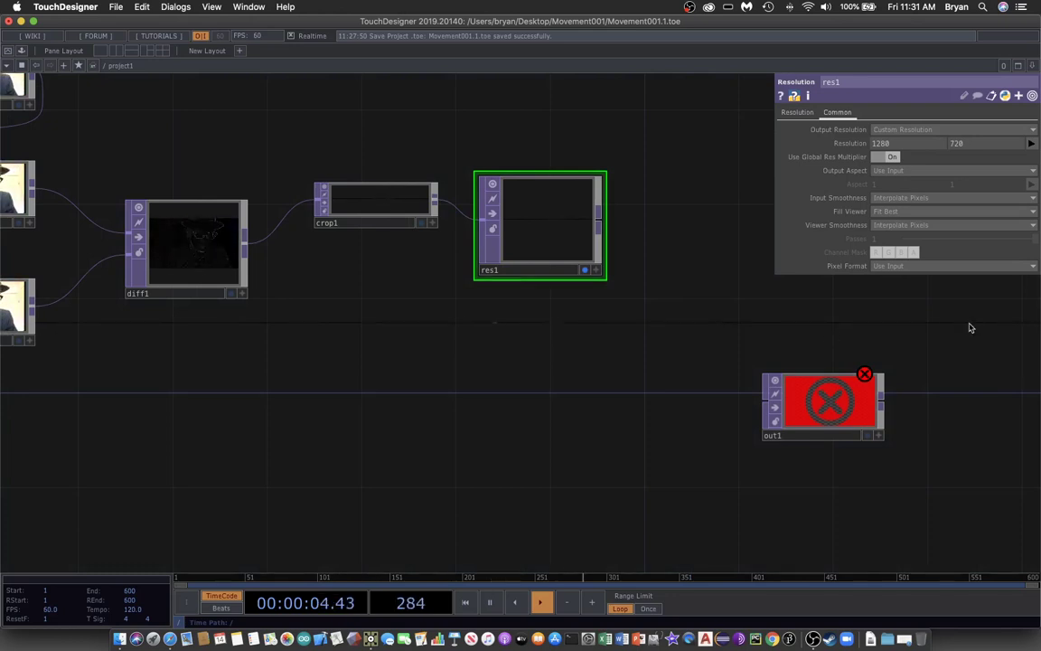
{"action": "left_click", "coordinate": [881, 172]}
{"action": "left_click", "coordinate": [889, 194]}
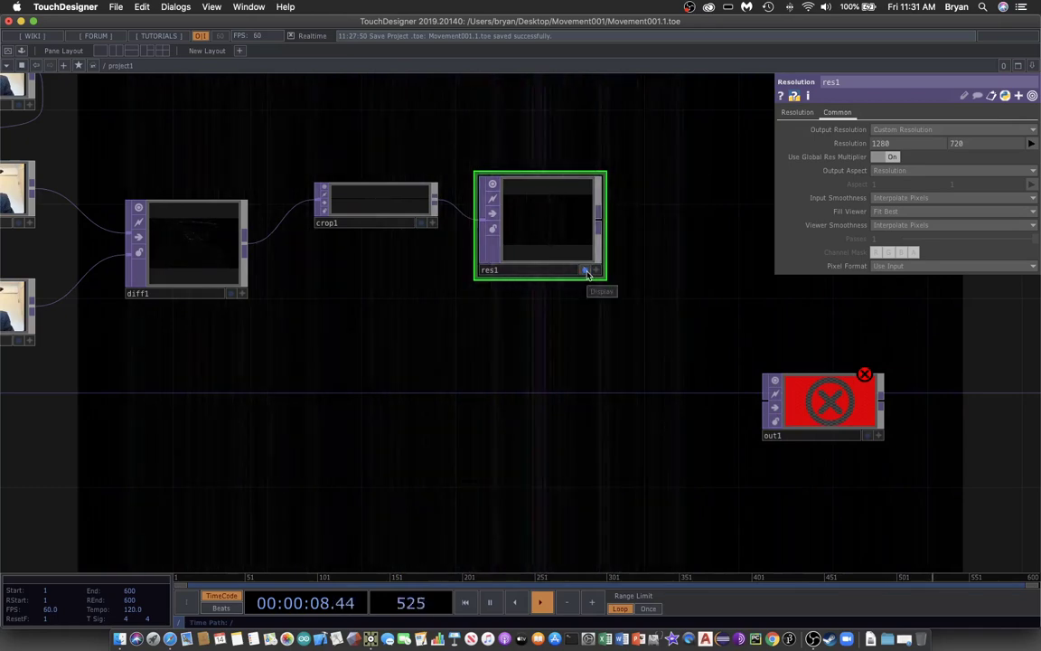
{"action": "left_click", "coordinate": [585, 270]}
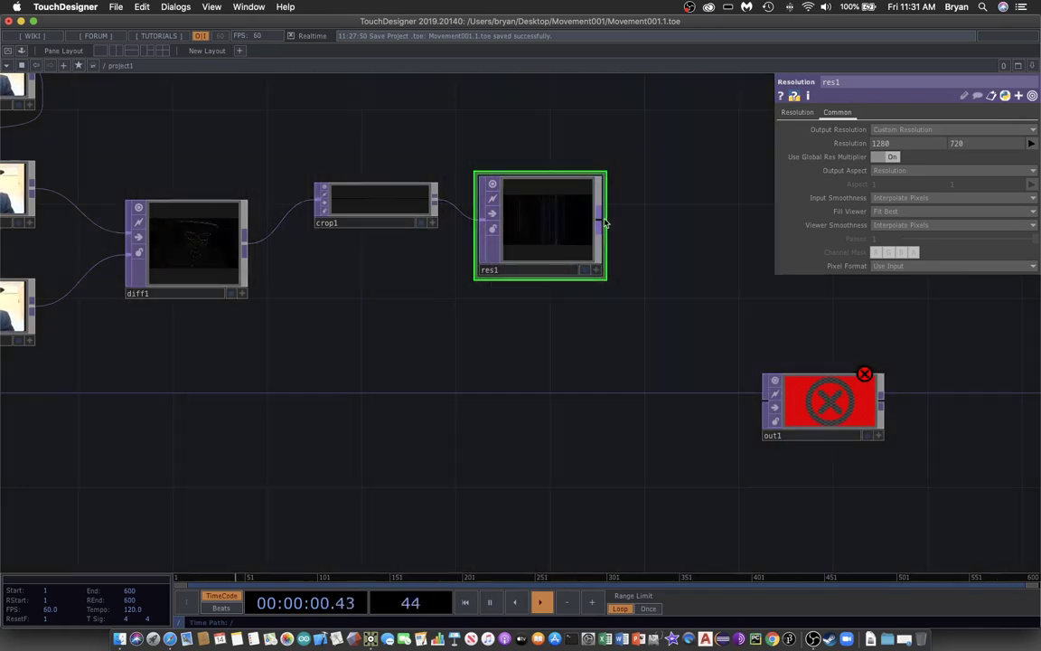
{"action": "left_click_drag", "start_coordinate": [599, 215], "coordinate": [768, 395]}
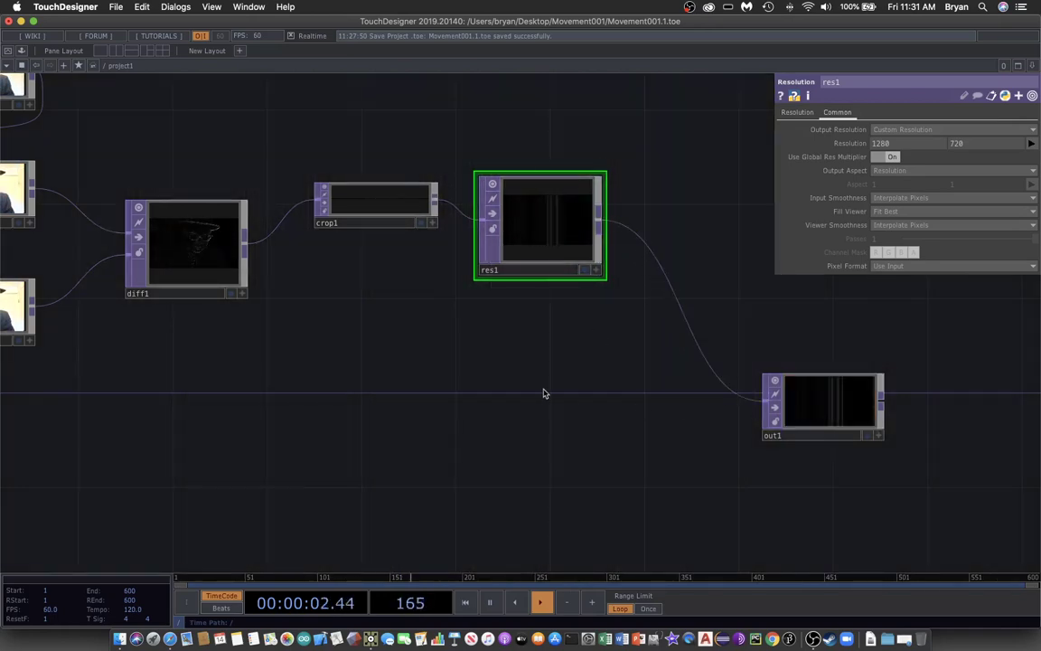
- Go up to the root network and set the perform window's Opening Size to Fill
{"action": "left_click_drag", "start_coordinate": [525, 331], "coordinate": [639, 369]}
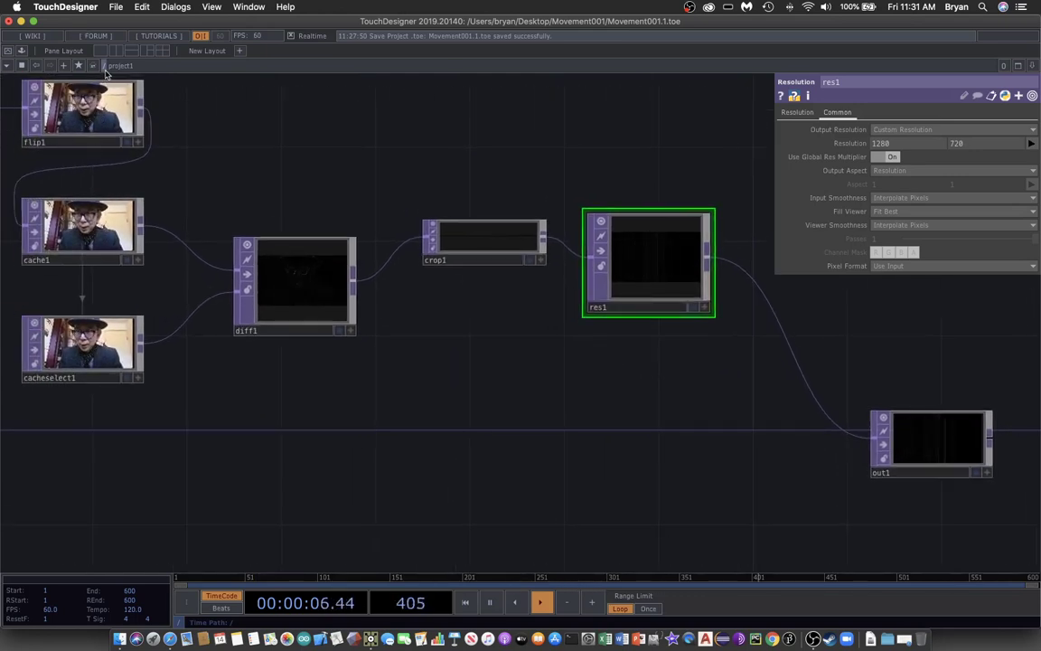
{"action": "left_click", "coordinate": [104, 69]}
{"action": "left_click", "coordinate": [94, 69]}
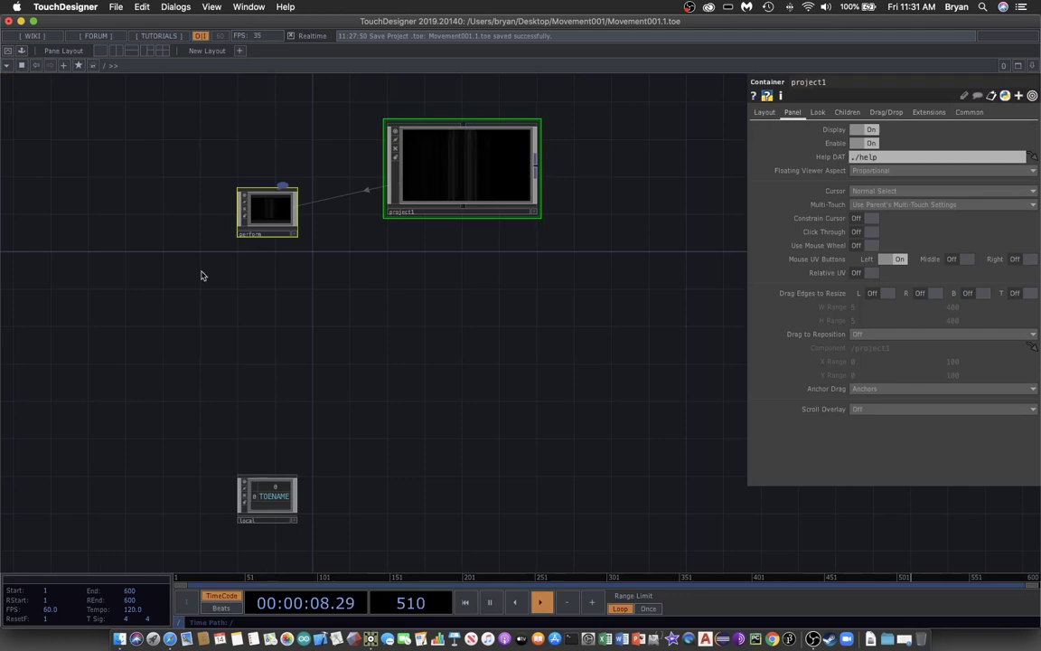
{"action": "left_click", "coordinate": [279, 219]}
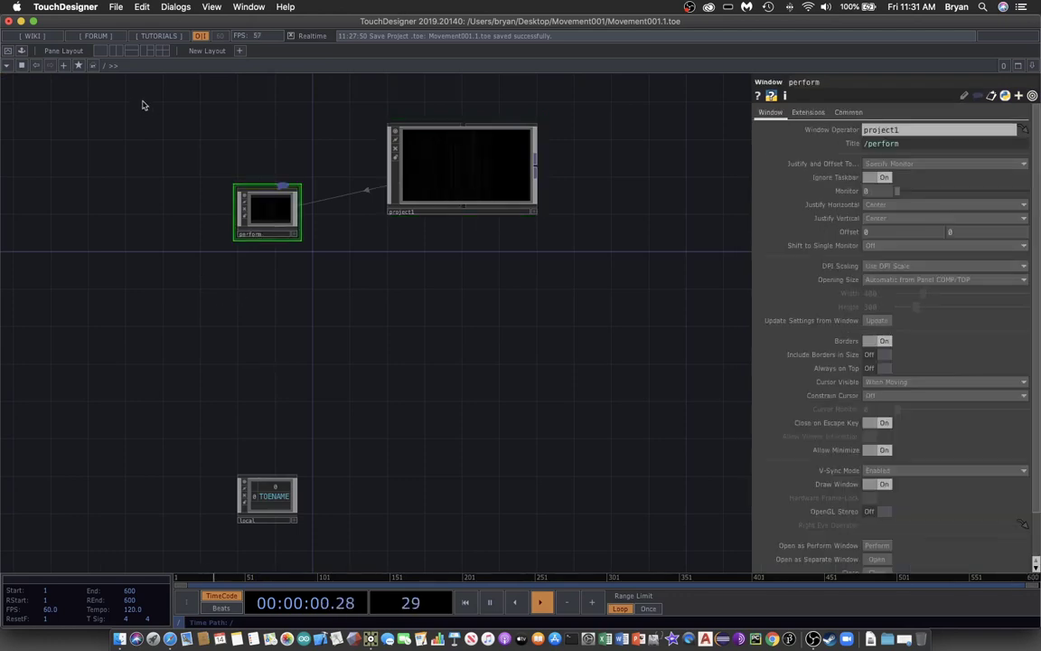
{"action": "left_click", "coordinate": [876, 279]}
{"action": "left_click", "coordinate": [874, 308]}
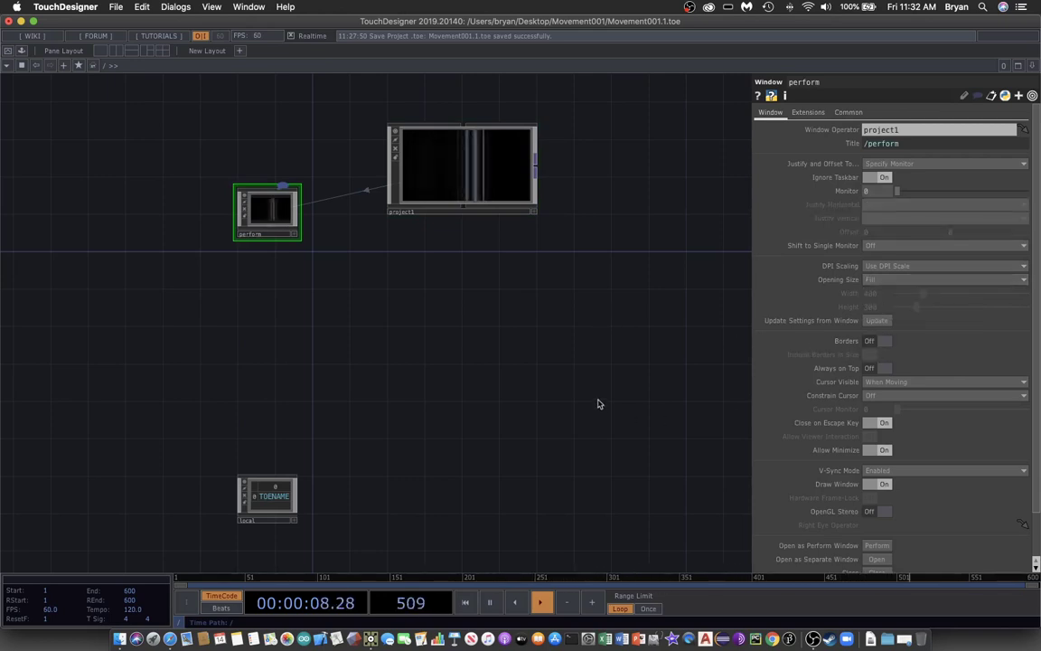
- Return inside project1 and move out1 further right and down
{"action": "left_click_drag", "start_coordinate": [360, 276], "coordinate": [383, 312]}
{"action": "left_click", "coordinate": [479, 204]}
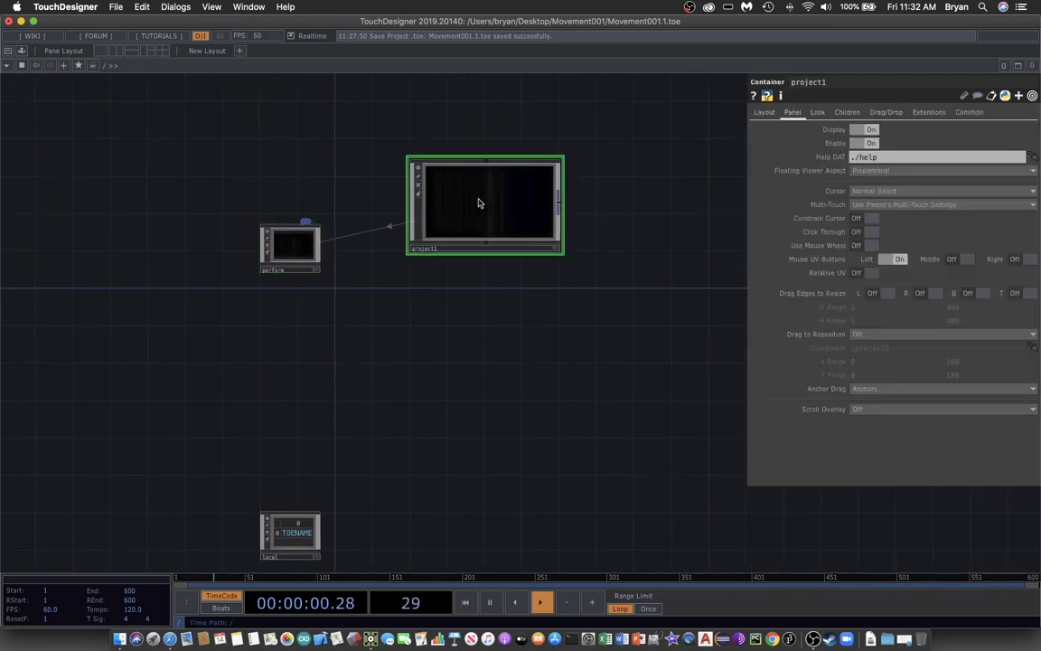
{"action": "key", "text": "i"}
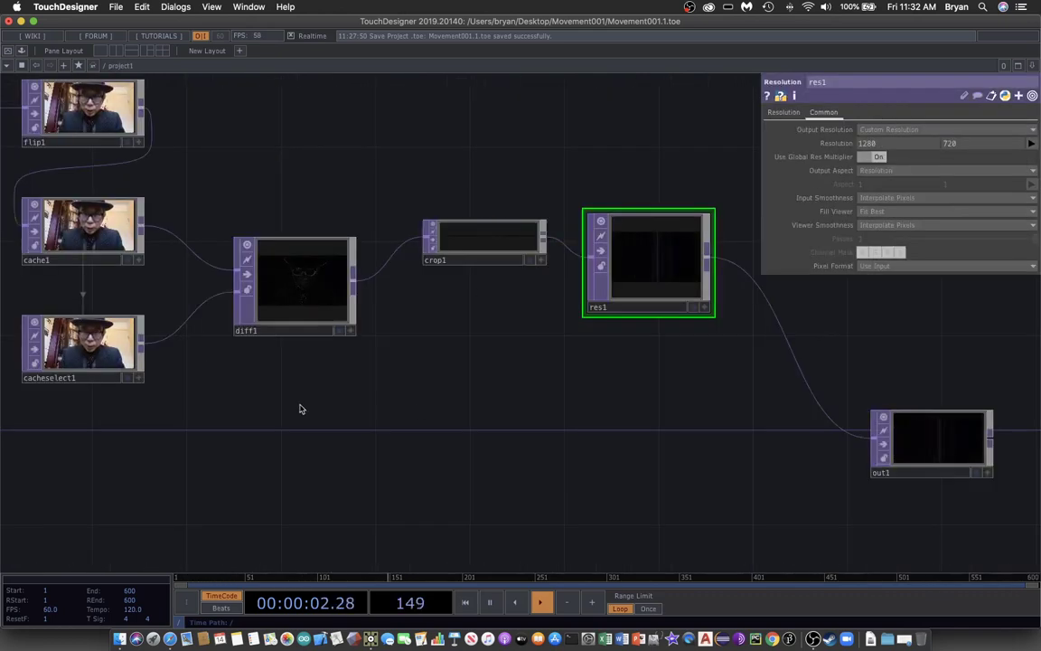
{"action": "left_click_drag", "start_coordinate": [297, 408], "coordinate": [358, 469]}
{"action": "scroll", "coordinate": [359, 469], "scroll_direction": "down", "scroll_amount": 3}
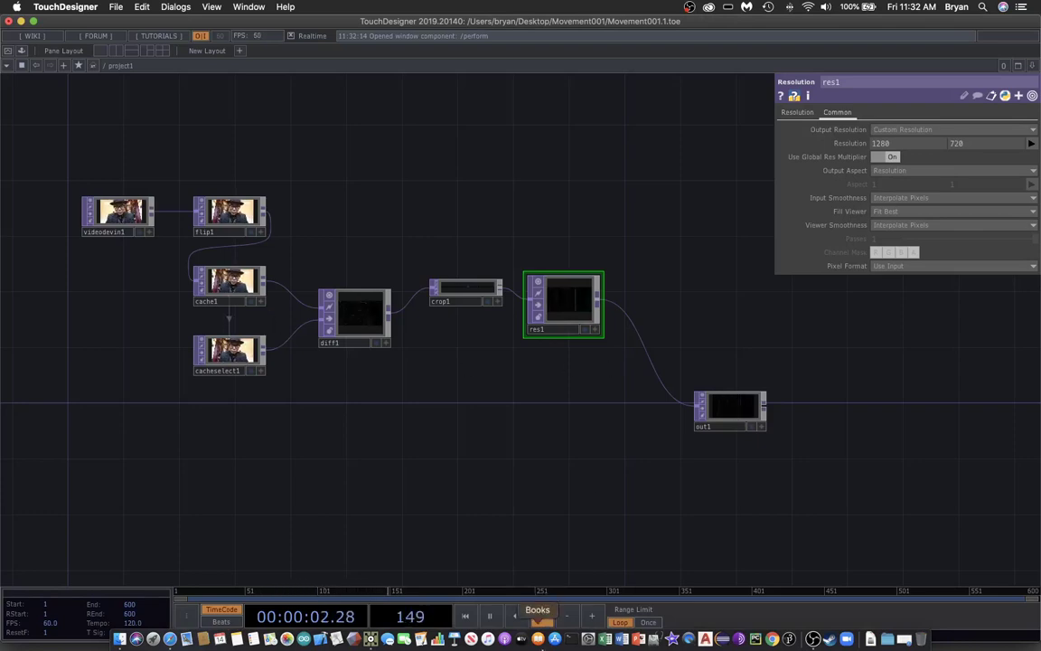
{"action": "left_click_drag", "start_coordinate": [460, 500], "coordinate": [407, 416]}
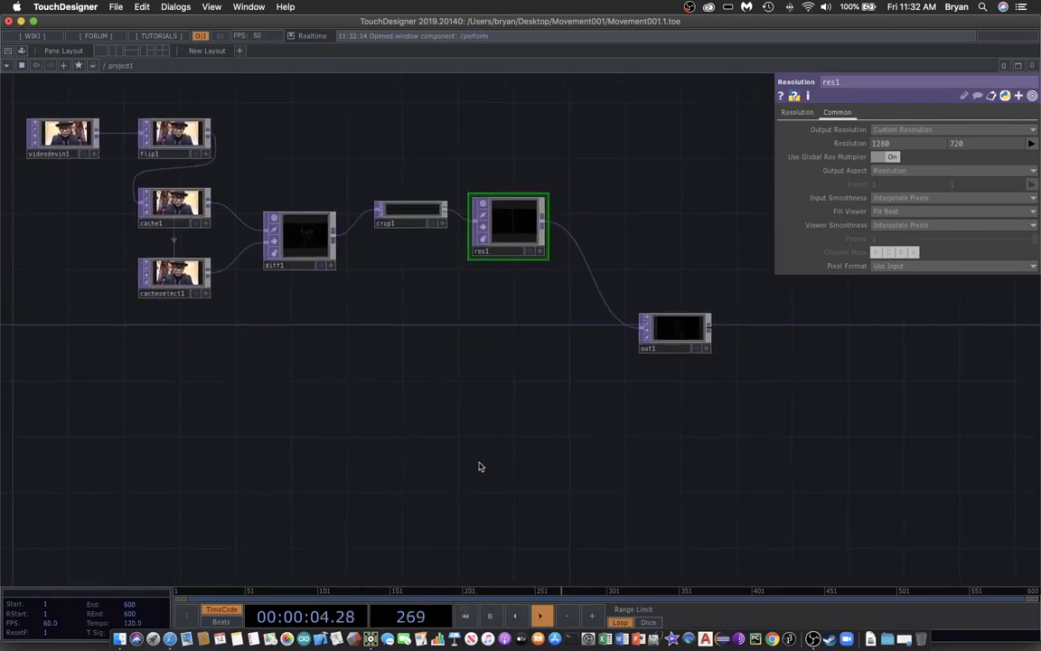
{"action": "left_click_drag", "start_coordinate": [687, 334], "coordinate": [829, 383]}
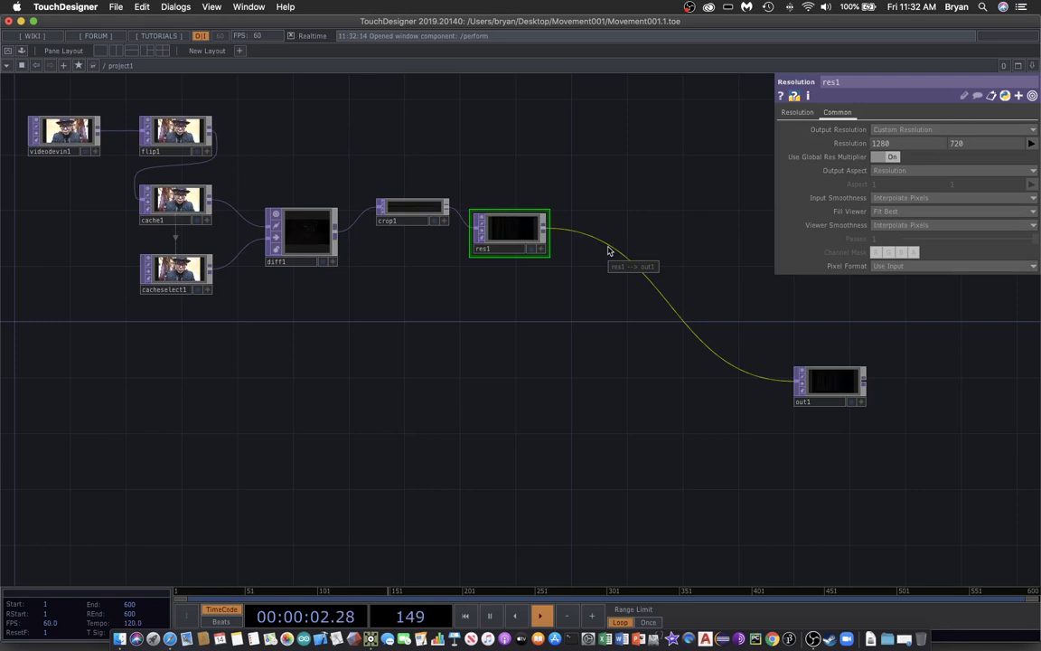
- Insert a Threshold TOP, thresh1, on the wire between res1 and out1
{"action": "right_click", "coordinate": [610, 228]}
{"action": "left_click", "coordinate": [617, 233]}
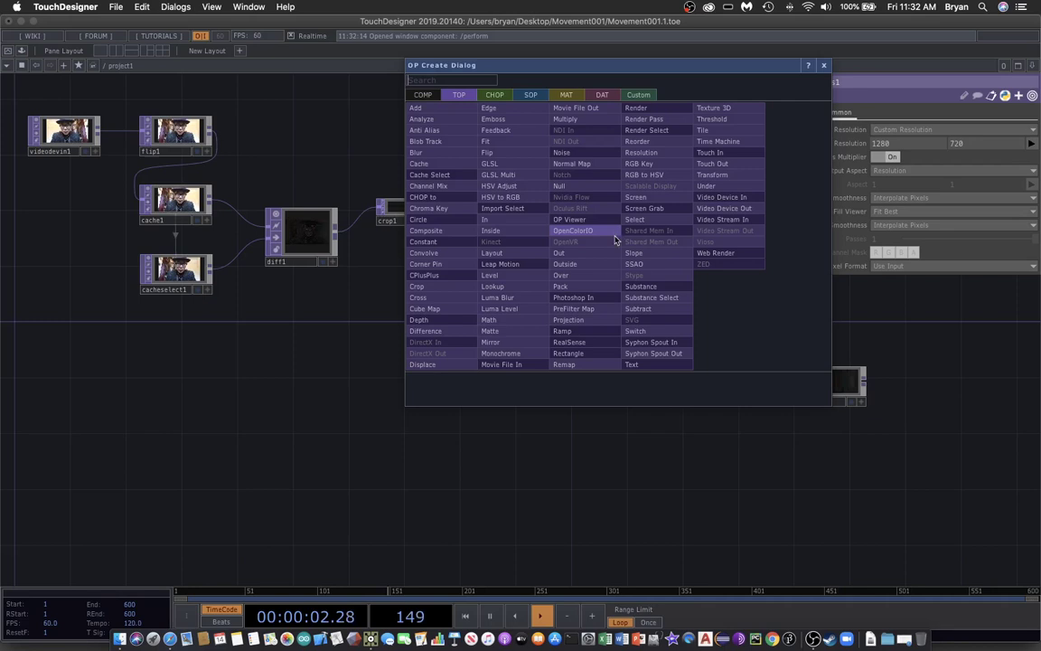
{"action": "left_click", "coordinate": [714, 124]}
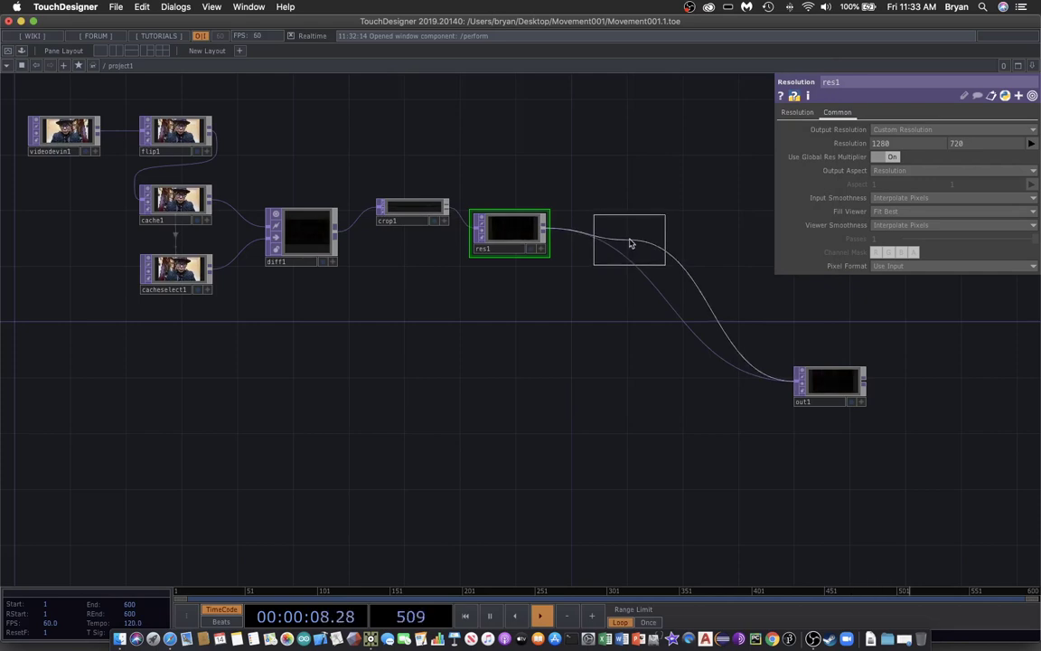
{"action": "left_click", "coordinate": [630, 242]}
{"action": "left_click_drag", "start_coordinate": [718, 413], "coordinate": [642, 404]}
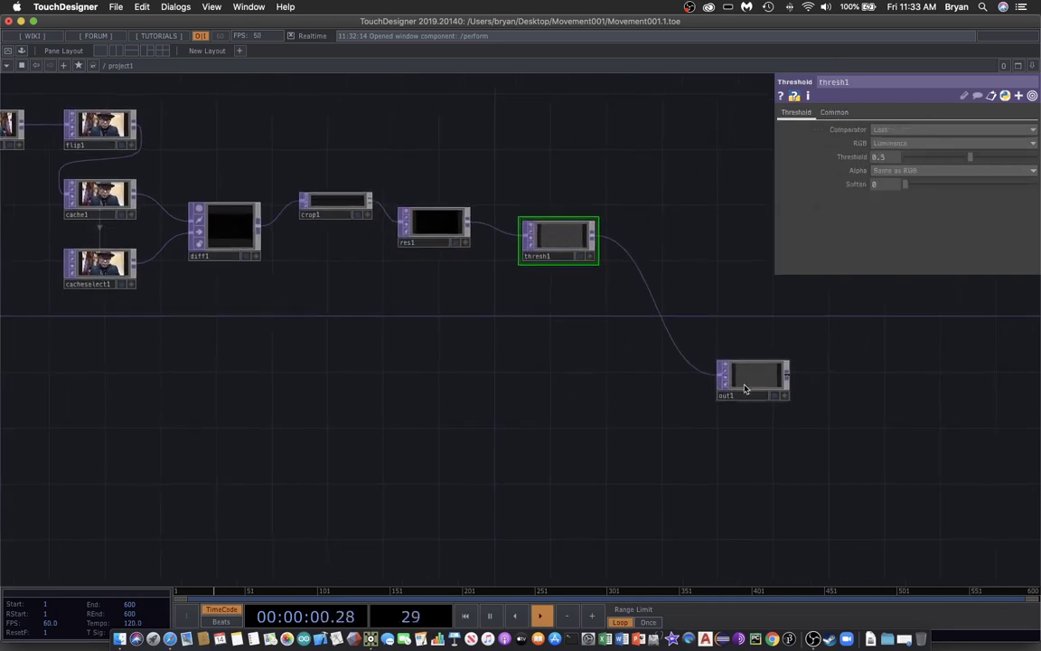
{"action": "left_click_drag", "start_coordinate": [743, 391], "coordinate": [802, 404]}
{"action": "scroll", "coordinate": [572, 446], "scroll_direction": "down", "scroll_amount": 2}
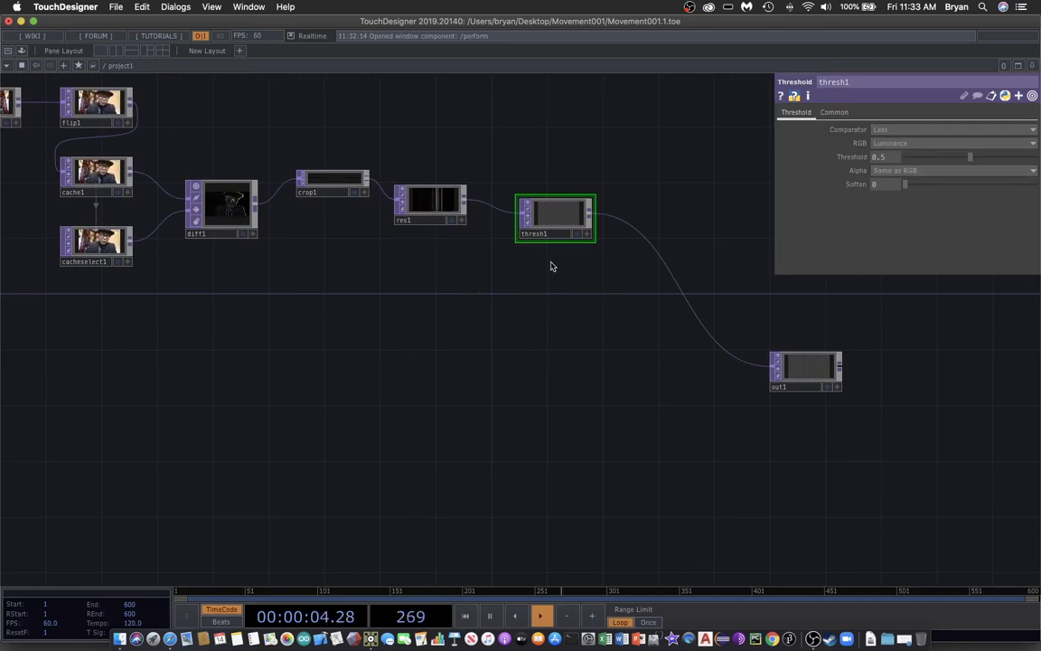
- Preview thresh1 behind the network and lower its Threshold to 0.3
{"action": "left_click", "coordinate": [578, 234]}
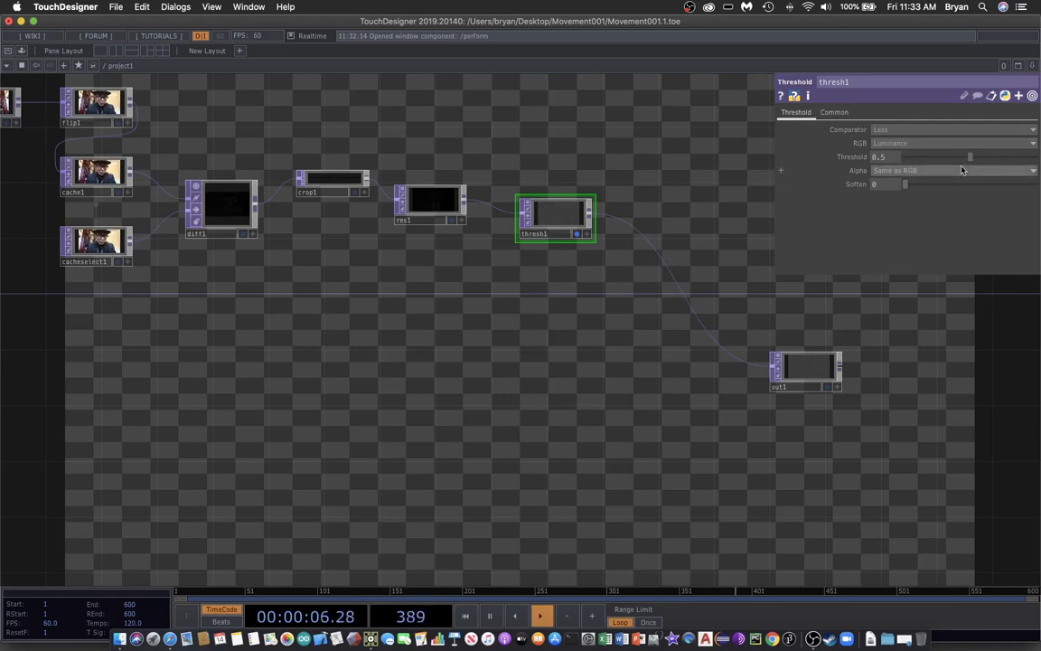
{"action": "left_click_drag", "start_coordinate": [971, 160], "coordinate": [969, 160]}
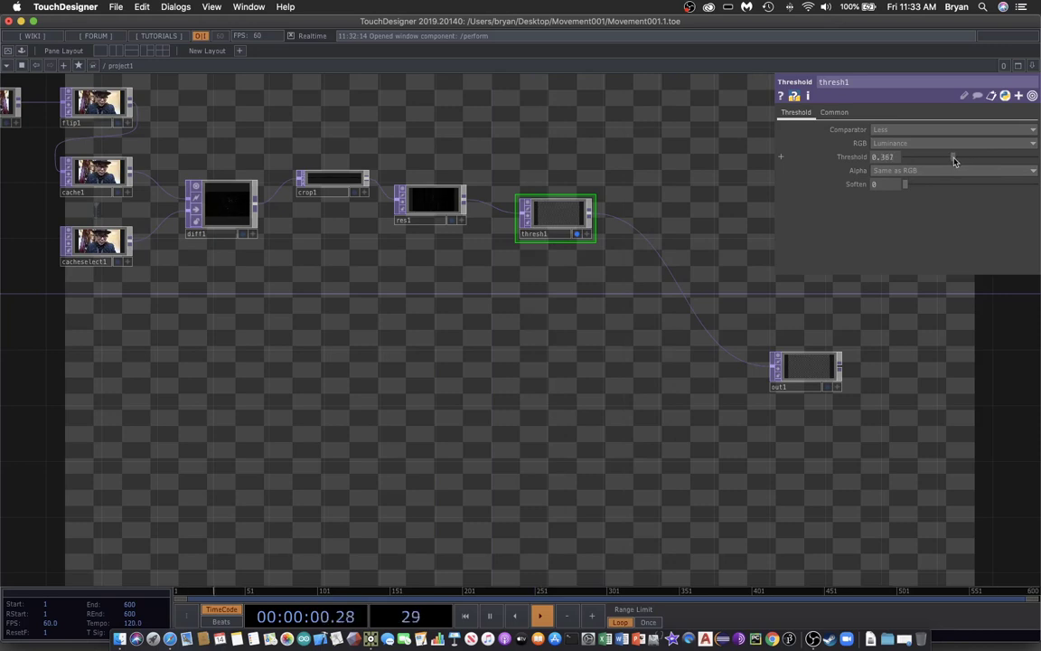
{"action": "left_click_drag", "start_coordinate": [950, 160], "coordinate": [945, 160]}
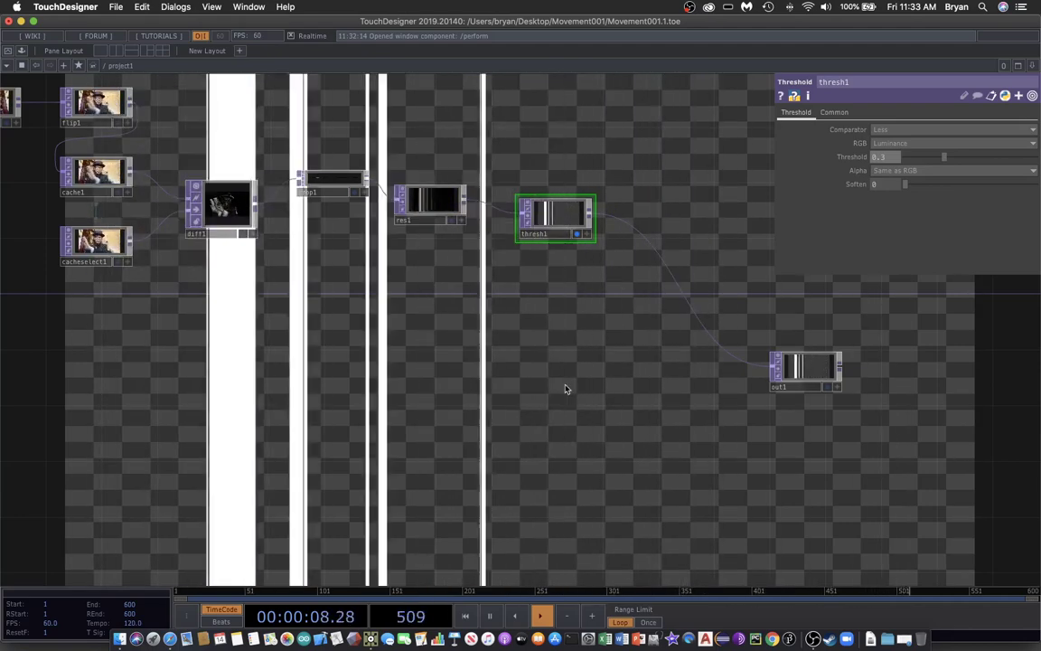
- Hide thresh1 from the background and save the project as Movement001.2.toe
{"action": "left_click", "coordinate": [576, 233]}
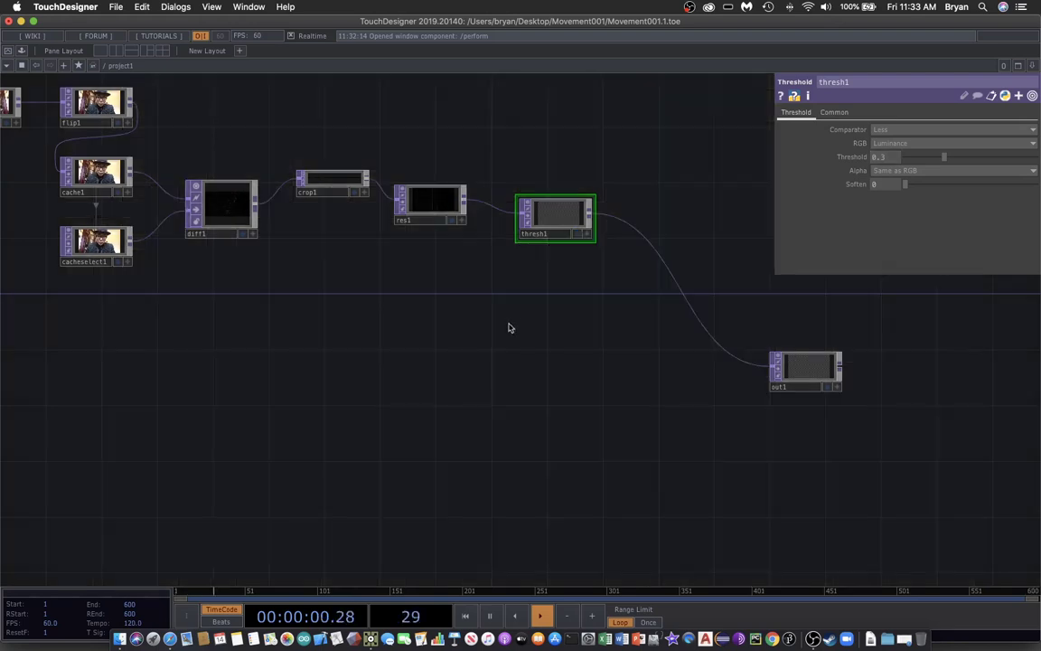
{"action": "left_click_drag", "start_coordinate": [331, 367], "coordinate": [405, 394]}
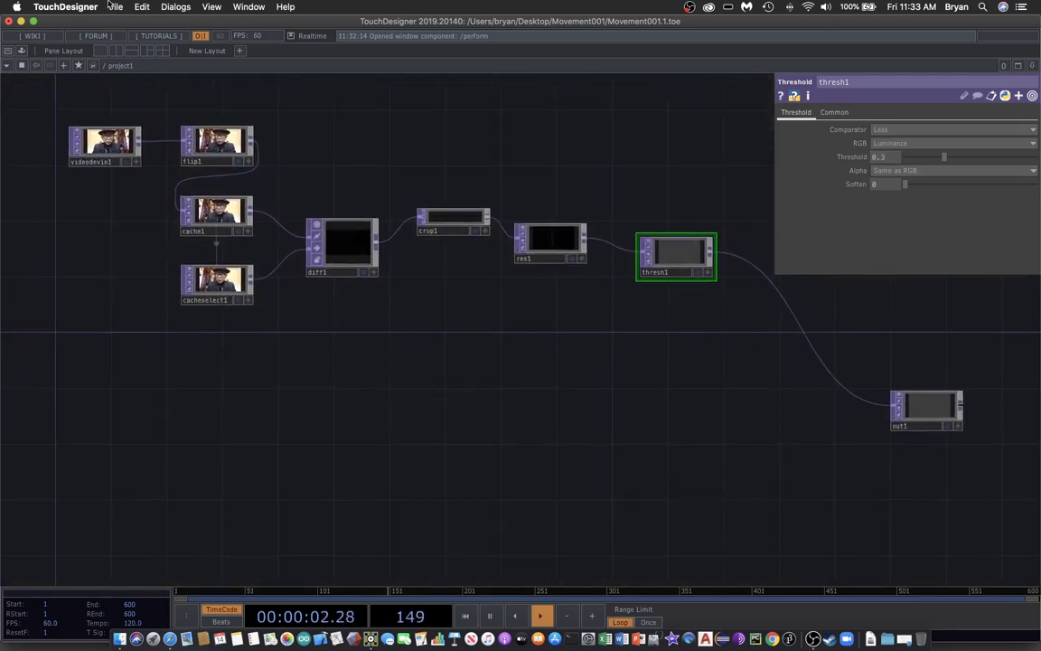
{"action": "left_click", "coordinate": [112, 5]}
{"action": "left_click", "coordinate": [127, 91]}
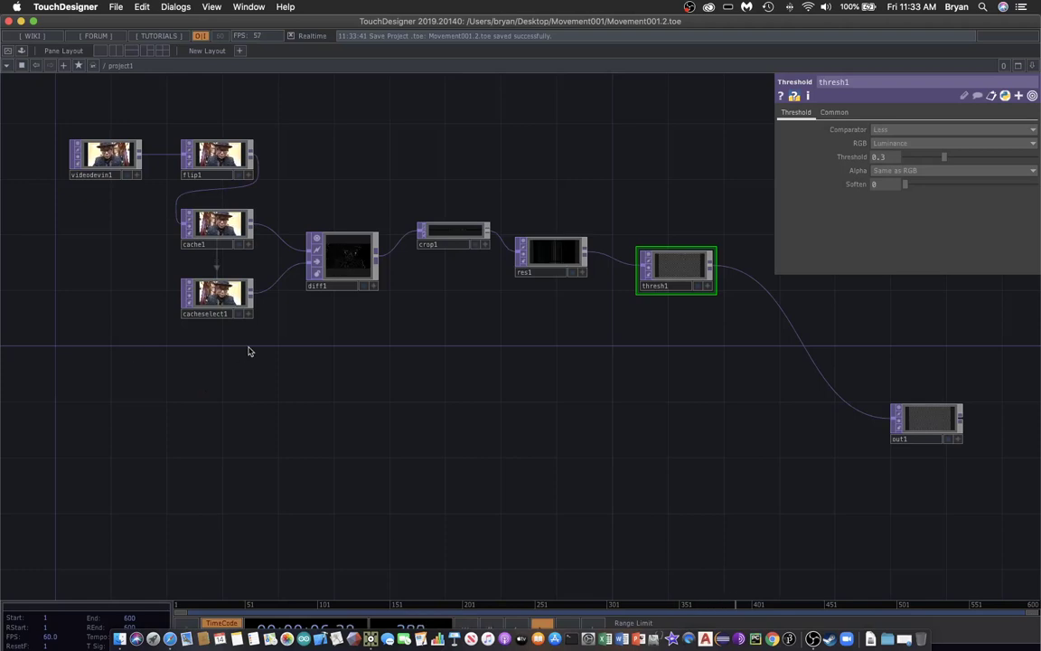
- Drag out1 farther down and right, clear of thresh1
{"action": "left_click_drag", "start_coordinate": [570, 395], "coordinate": [627, 413]}
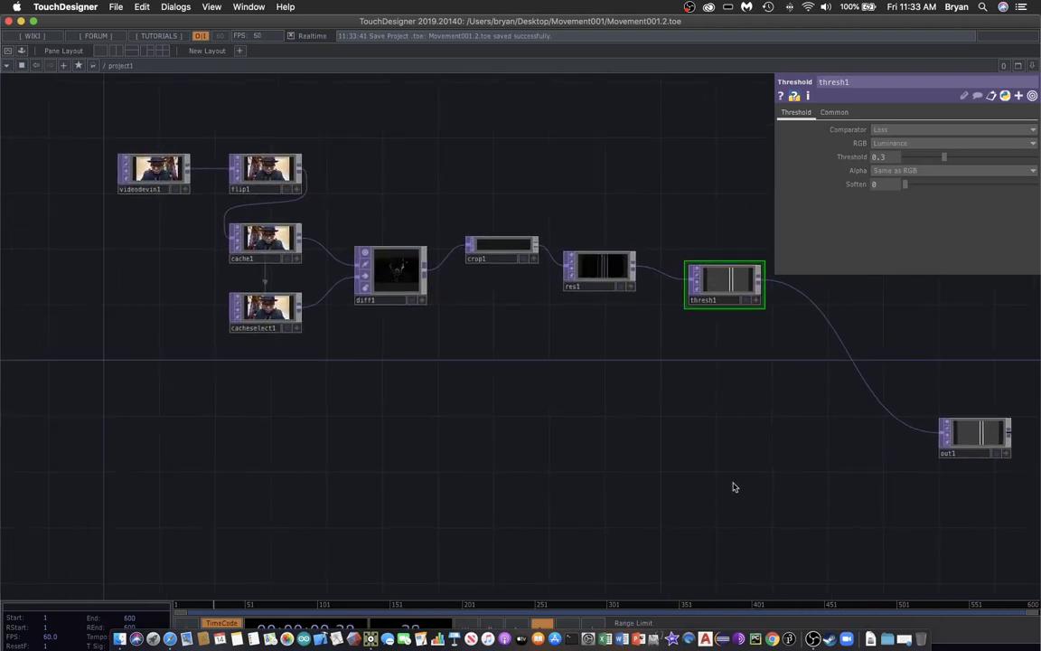
{"action": "scroll", "coordinate": [734, 487], "scroll_direction": "right", "scroll_amount": 5}
{"action": "scroll", "coordinate": [733, 487], "scroll_direction": "down", "scroll_amount": 2}
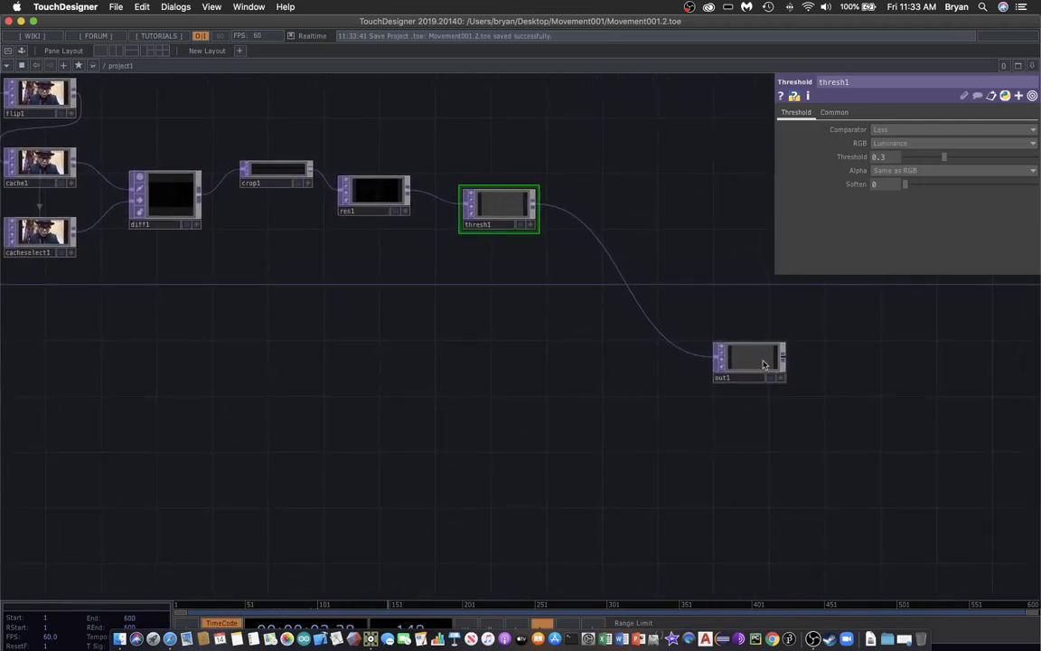
{"action": "left_click_drag", "start_coordinate": [764, 364], "coordinate": [875, 435]}
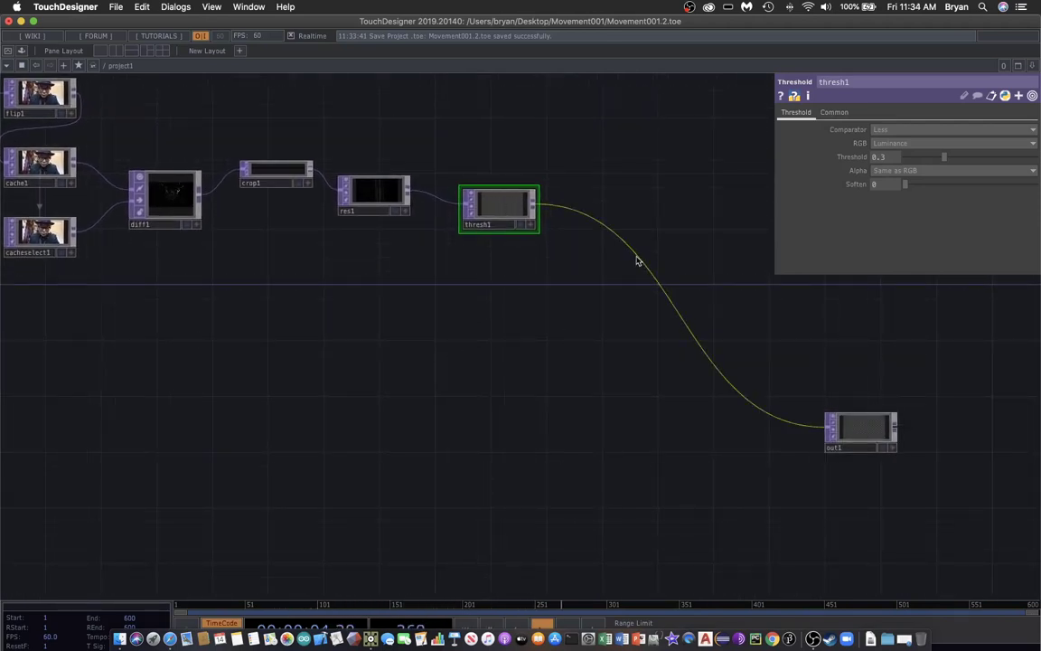
{"action": "left_click_drag", "start_coordinate": [419, 367], "coordinate": [495, 395]}
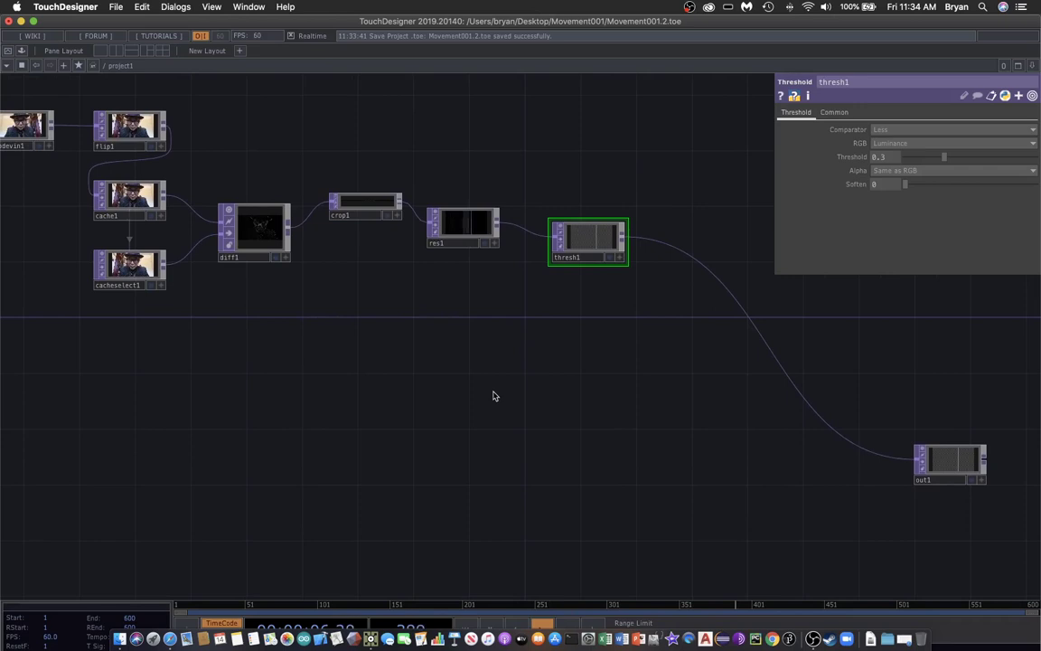
- Insert a Composite TOP, comp1, on the wire between thresh1 and out1
{"action": "right_click", "coordinate": [749, 323]}
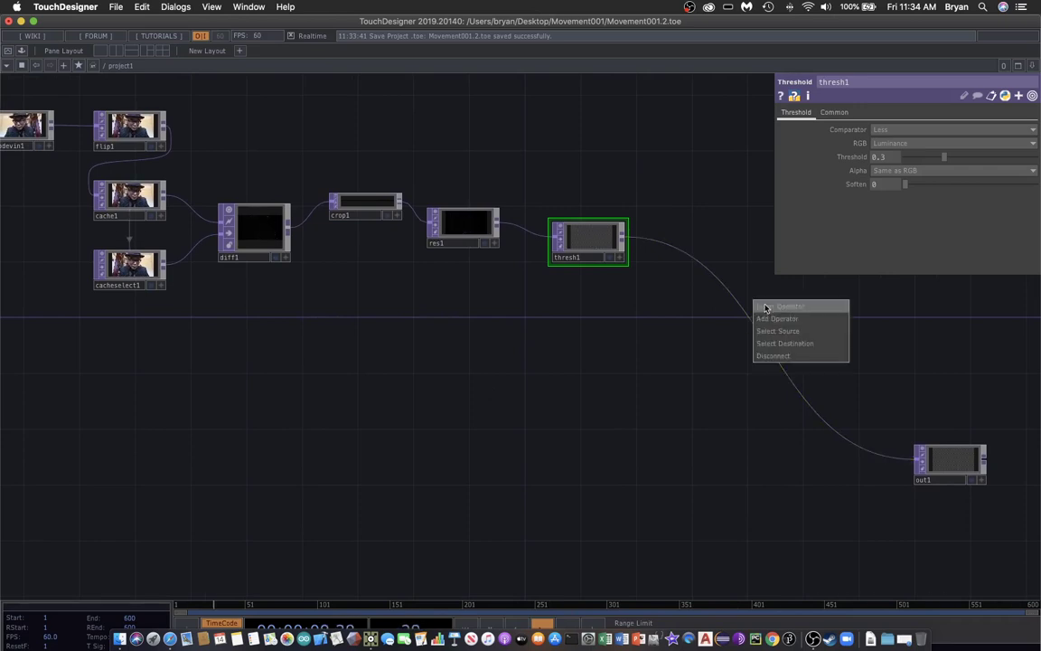
{"action": "left_click", "coordinate": [764, 309]}
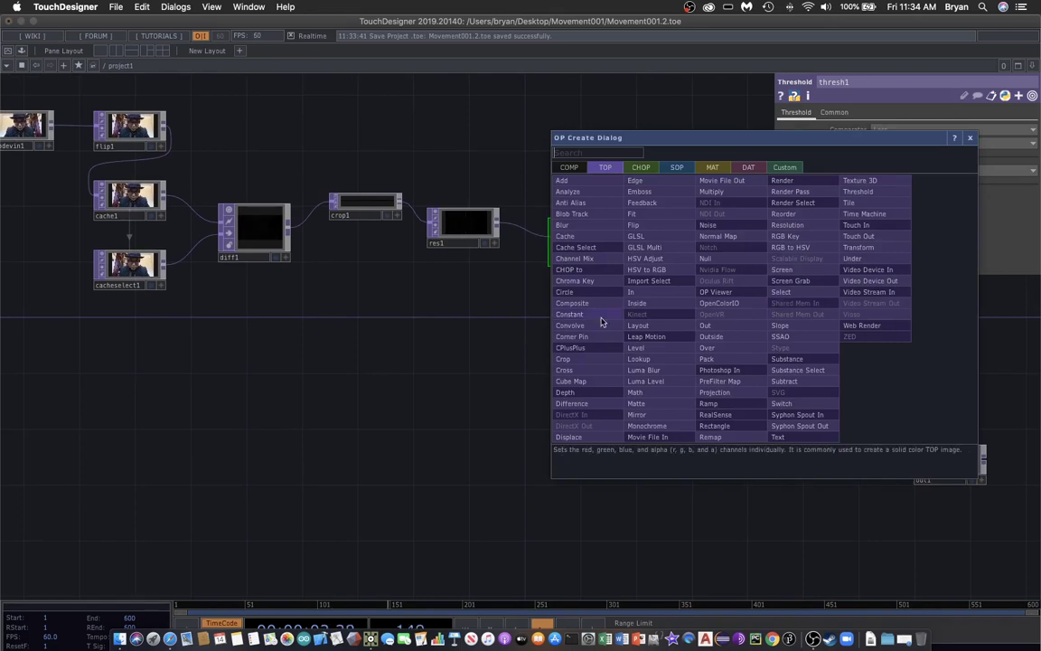
{"action": "left_click", "coordinate": [569, 302]}
{"action": "left_click", "coordinate": [716, 366]}
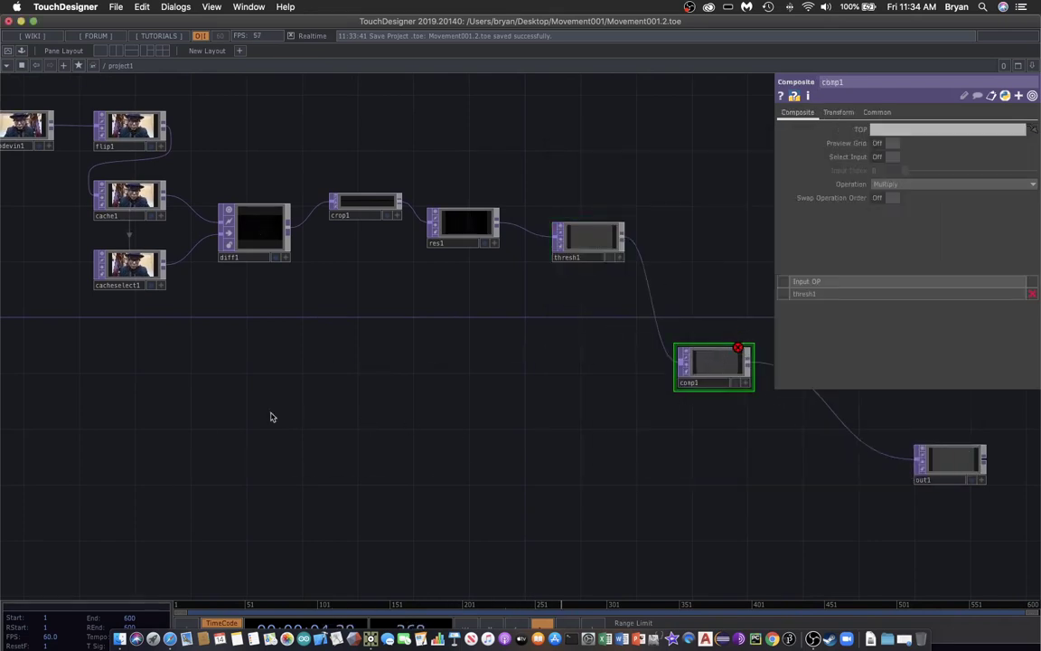
{"action": "left_click_drag", "start_coordinate": [270, 417], "coordinate": [295, 434]}
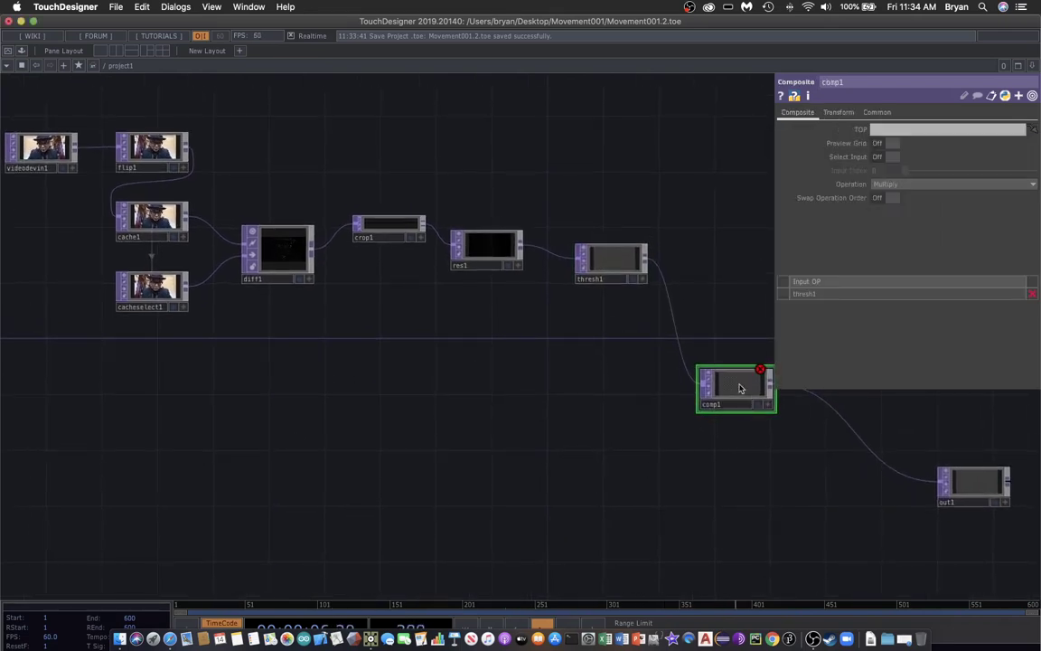
{"action": "left_click_drag", "start_coordinate": [739, 388], "coordinate": [599, 360]}
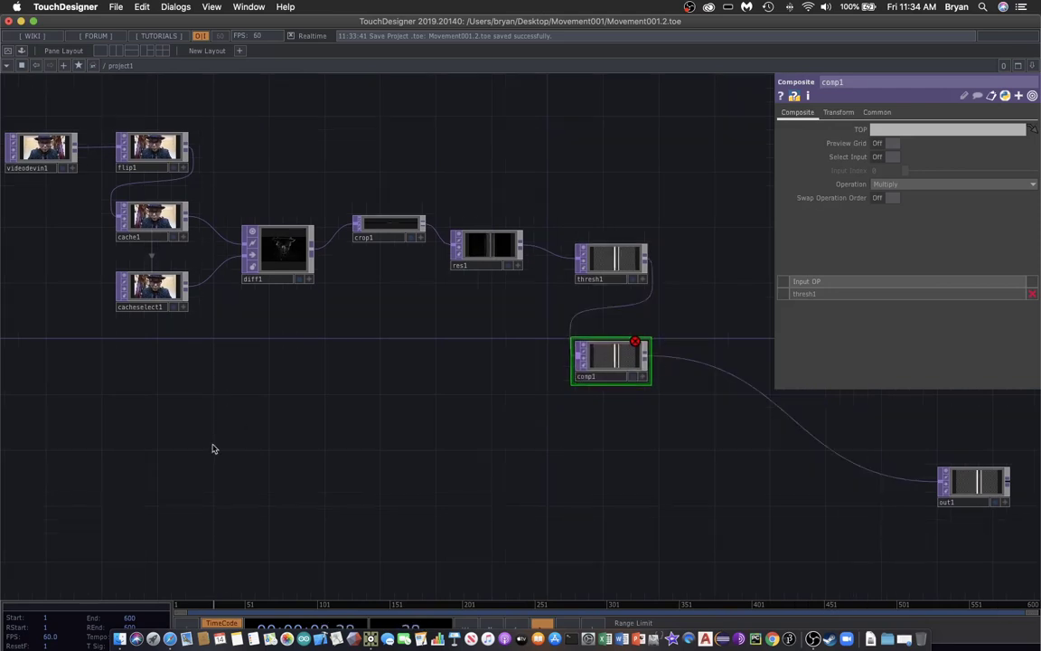
{"action": "scroll", "coordinate": [207, 444], "scroll_direction": "up", "scroll_amount": 3}
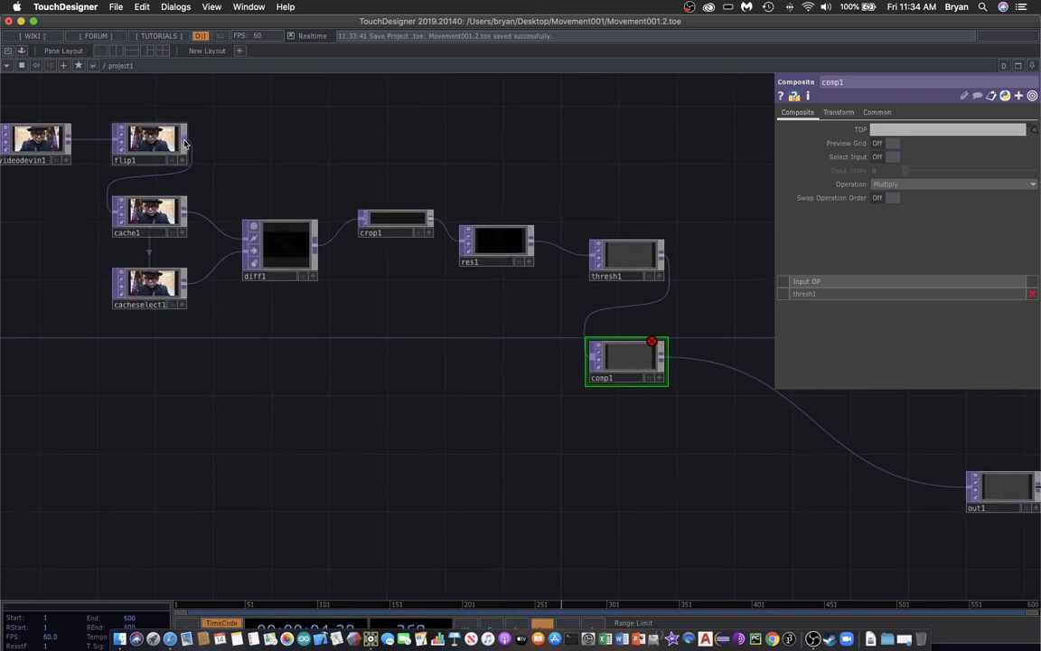
- Wire flip1 into comp1 as its second input and move out1 beside comp1
{"action": "left_click_drag", "start_coordinate": [282, 257], "coordinate": [589, 361]}
{"action": "scroll", "coordinate": [569, 442], "scroll_direction": "right", "scroll_amount": 5}
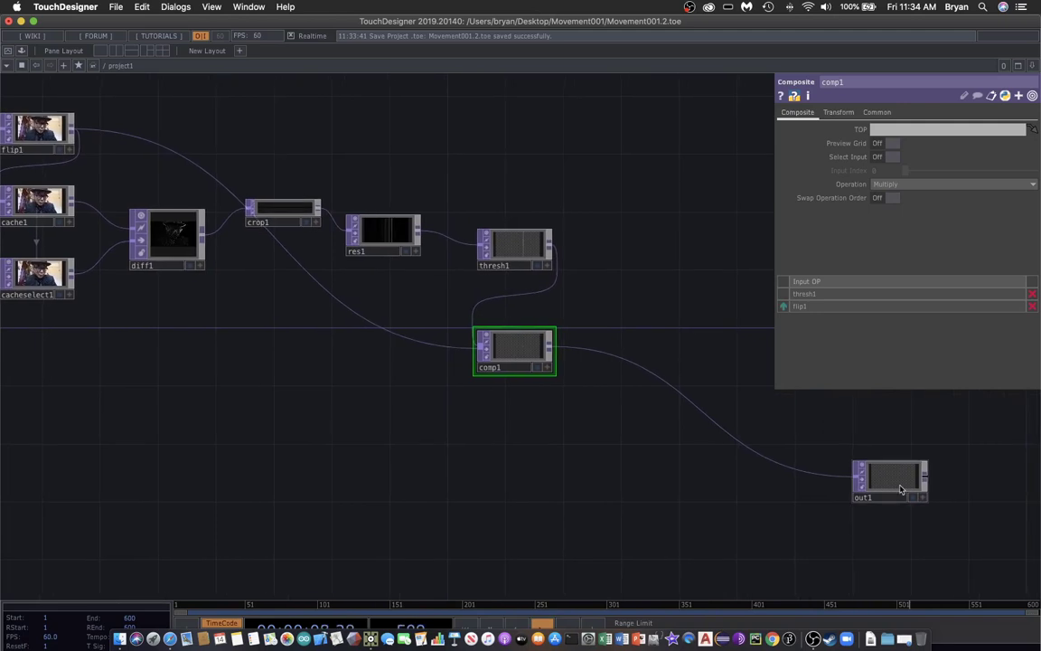
{"action": "left_click_drag", "start_coordinate": [910, 492], "coordinate": [670, 357]}
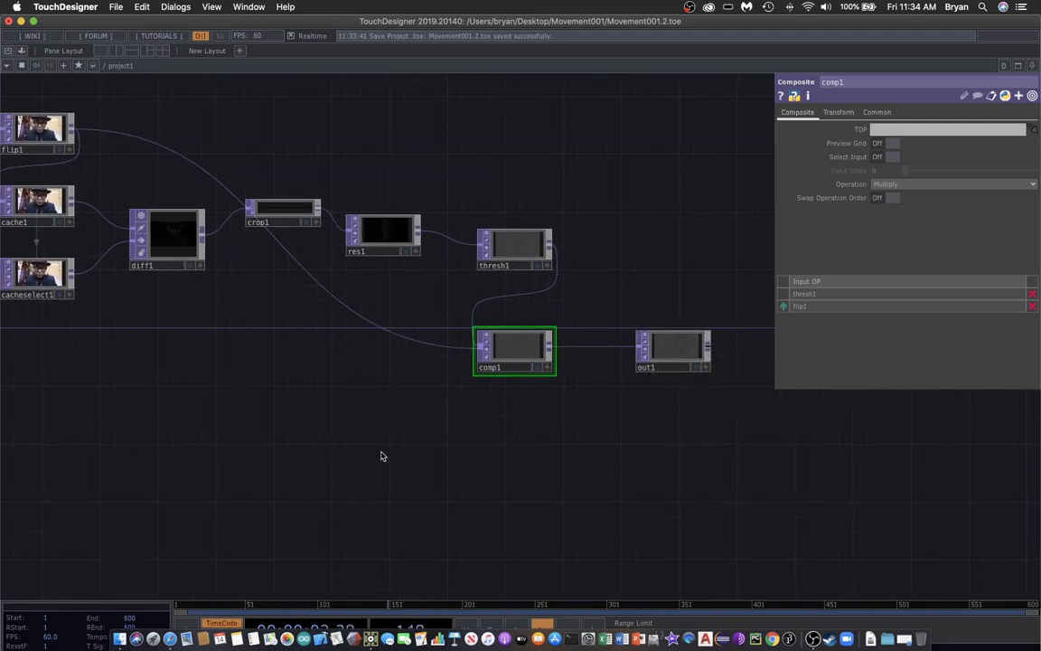
{"action": "scroll", "coordinate": [369, 432], "scroll_direction": "up", "scroll_amount": 2}
{"action": "left_click_drag", "start_coordinate": [784, 464], "coordinate": [645, 484]}
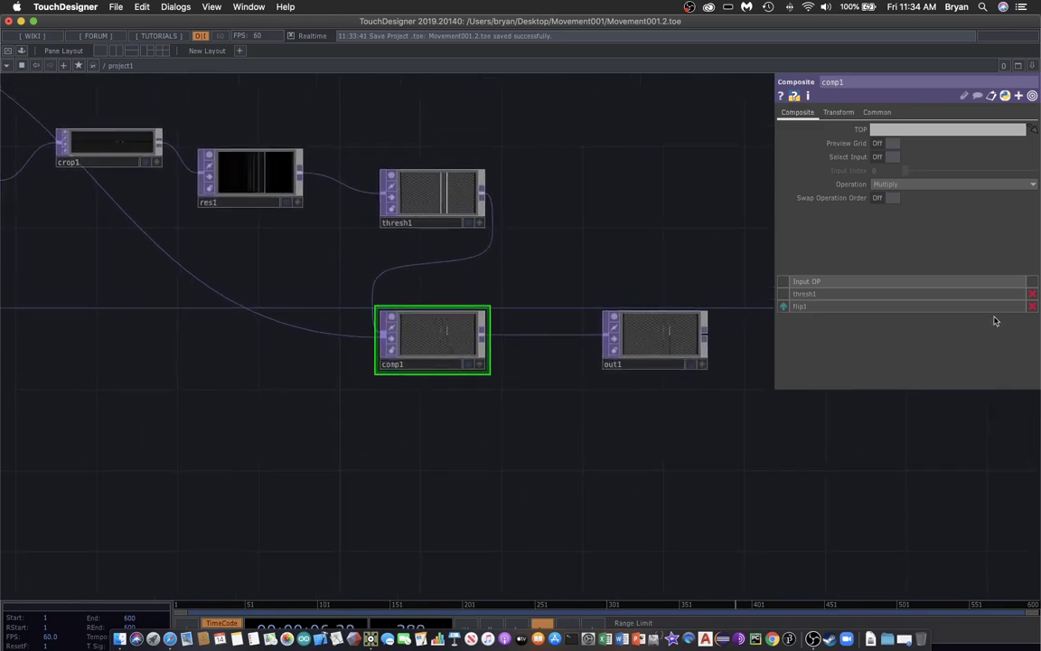
- Set comp1's Operation to Burn Linear and save the project as Movement001.3.toe
{"action": "left_click", "coordinate": [886, 185]}
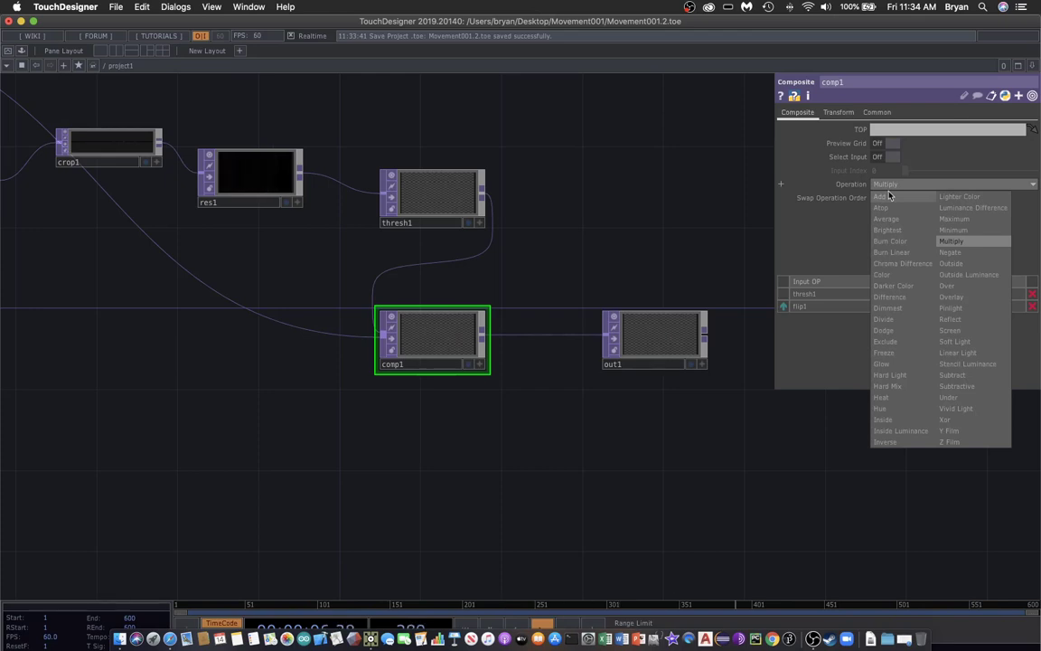
{"action": "left_click", "coordinate": [901, 253]}
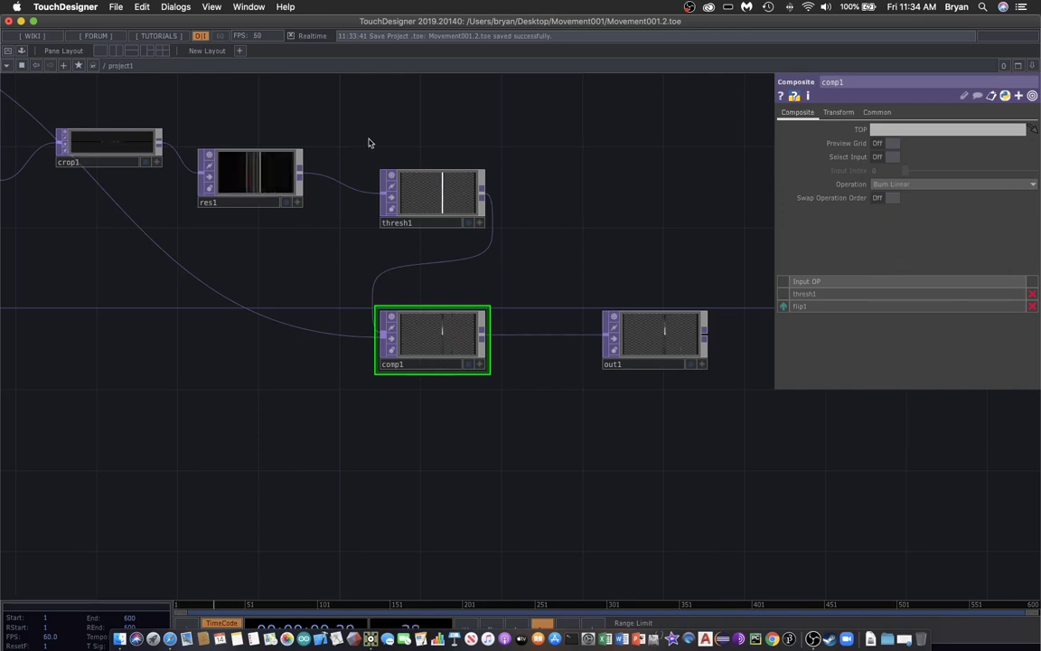
{"action": "left_click", "coordinate": [118, 8]}
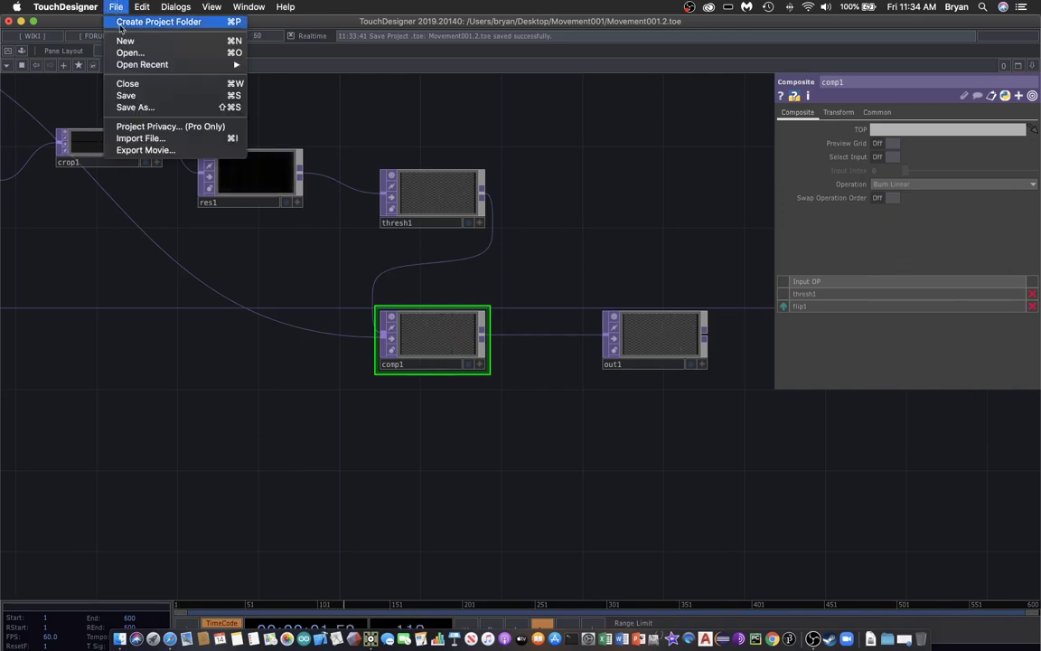
{"action": "left_click", "coordinate": [144, 95]}
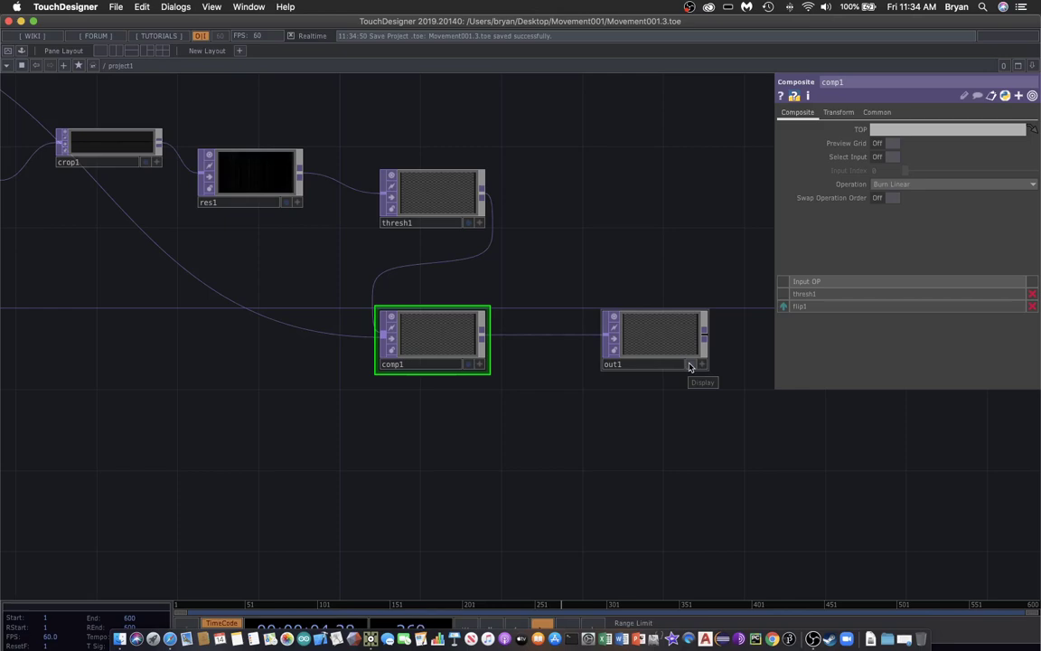
- Show out1's output behind the network and close comp1's parameters
{"action": "left_click", "coordinate": [690, 365]}
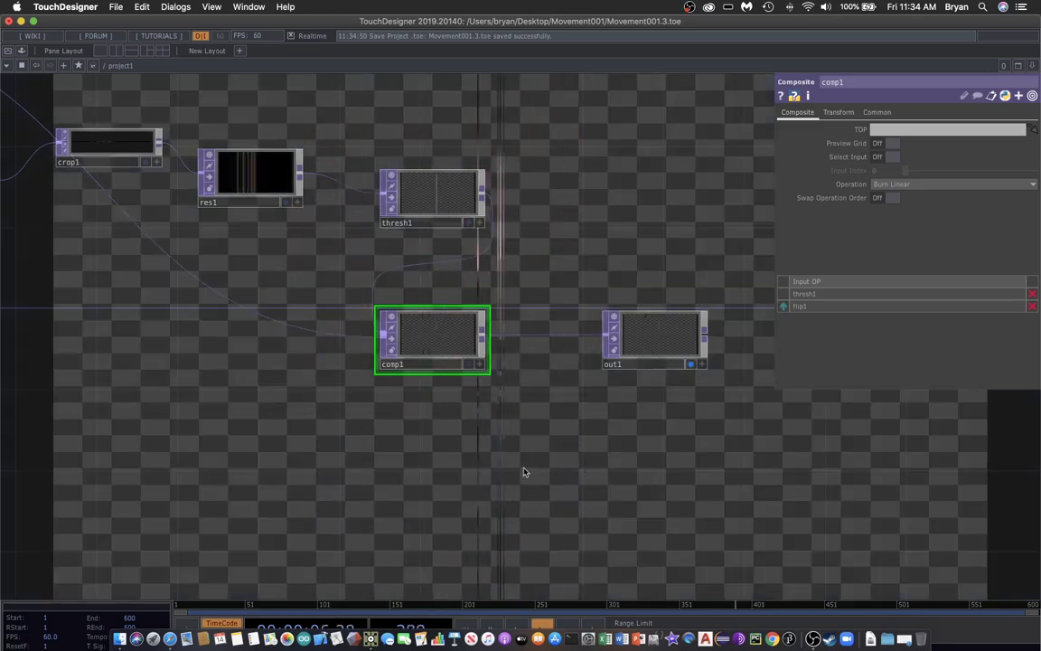
{"action": "left_click_drag", "start_coordinate": [348, 464], "coordinate": [522, 485]}
{"action": "left_click_drag", "start_coordinate": [264, 383], "coordinate": [309, 418]}
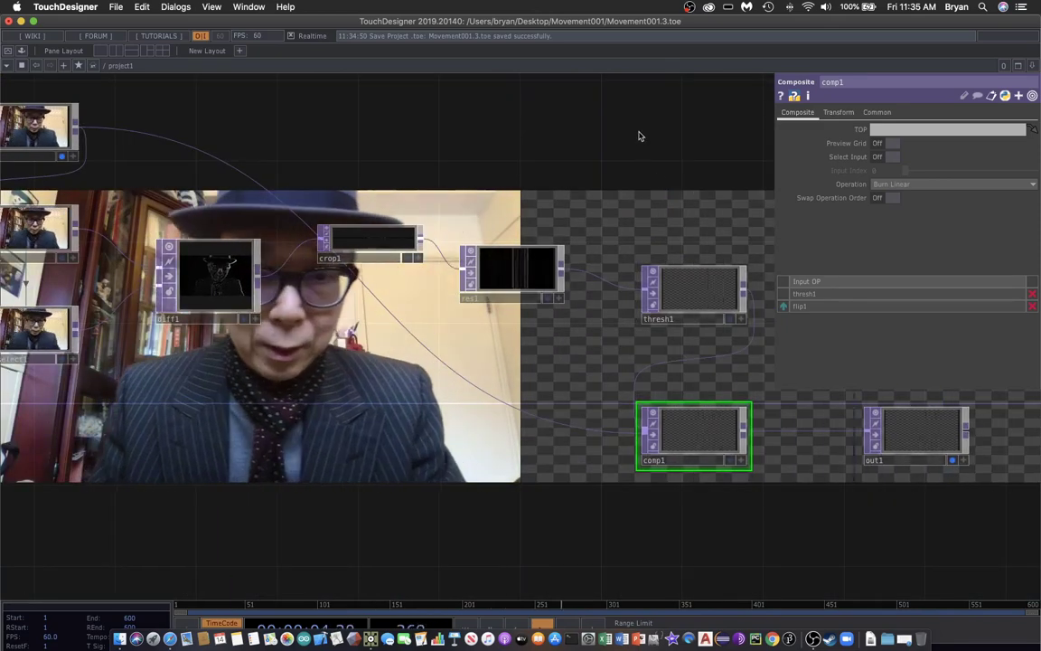
{"action": "key", "text": "p"}
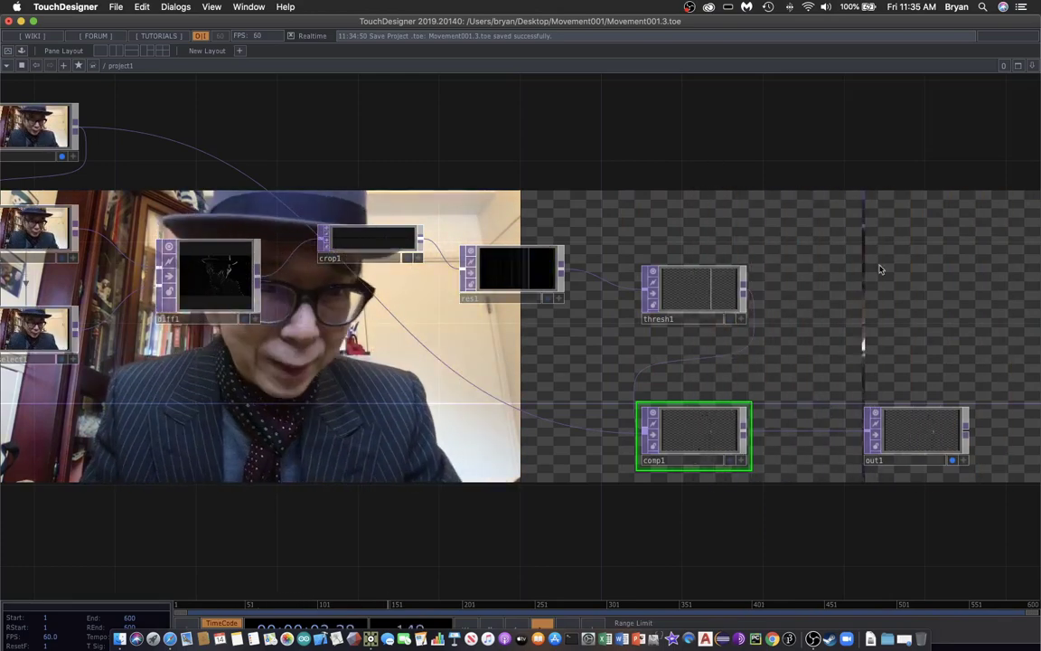
- Turn off flip1's Display flag so the webcam image no longer fills the background
{"action": "left_click", "coordinate": [953, 462]}
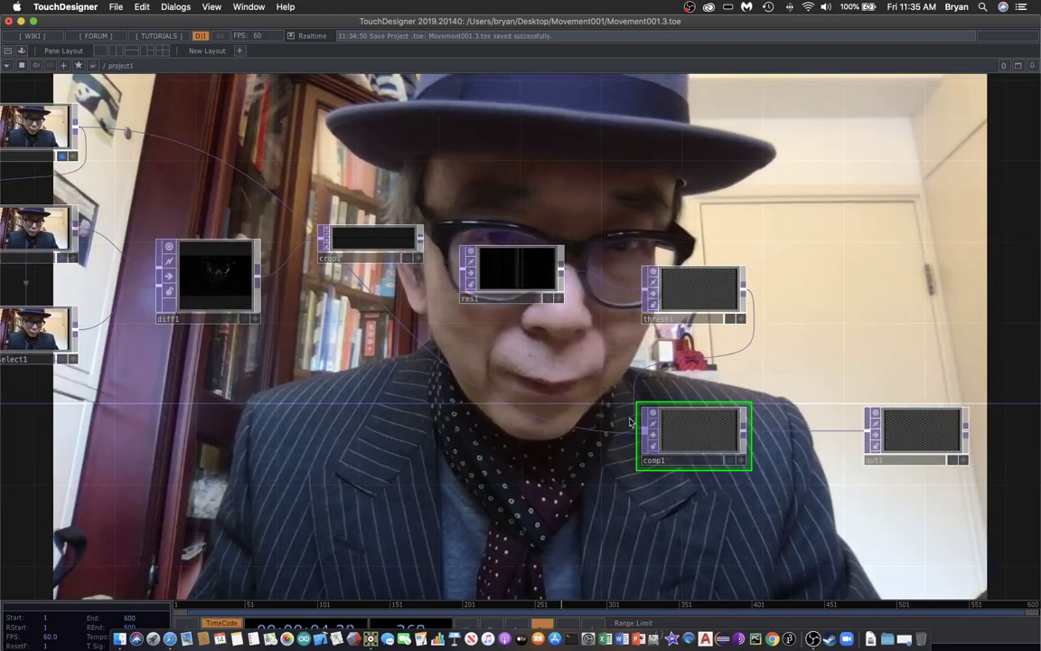
{"action": "left_click_drag", "start_coordinate": [175, 182], "coordinate": [321, 216]}
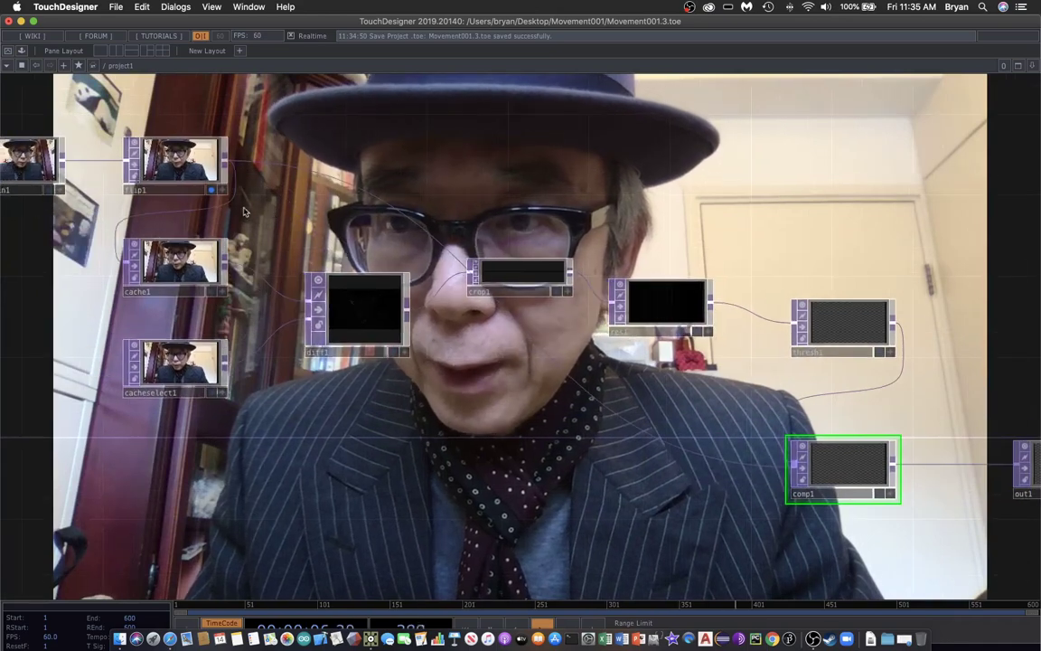
{"action": "left_click", "coordinate": [213, 192]}
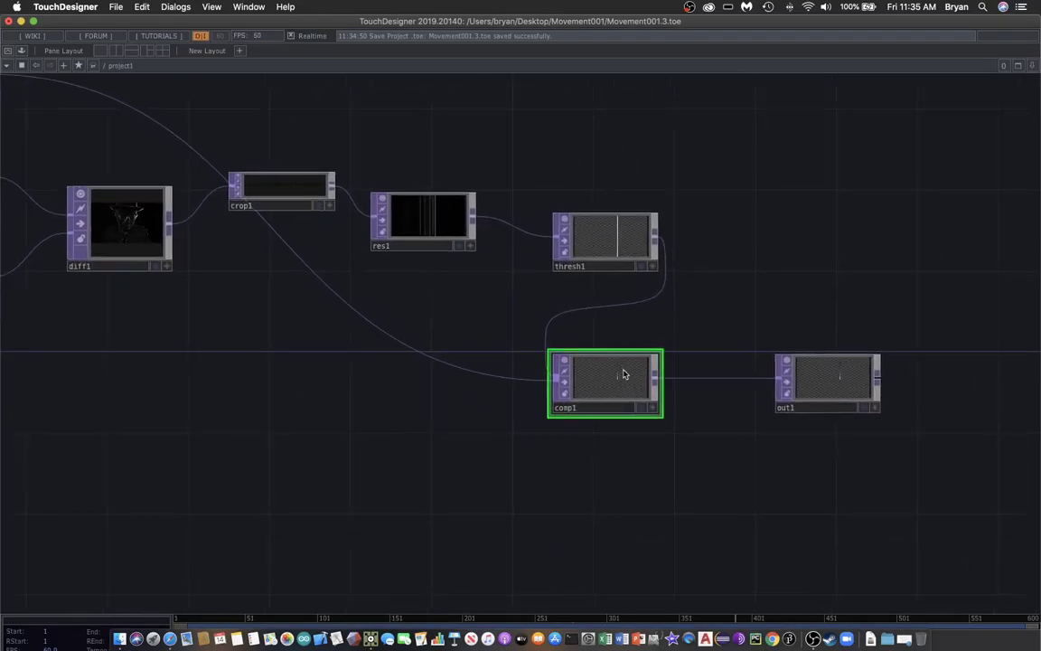
- Switch comp1's blend Operation from Burn Linear to Y Flip
{"action": "key", "text": "p"}
{"action": "scroll", "coordinate": [935, 481], "scroll_direction": "up", "scroll_amount": 3}
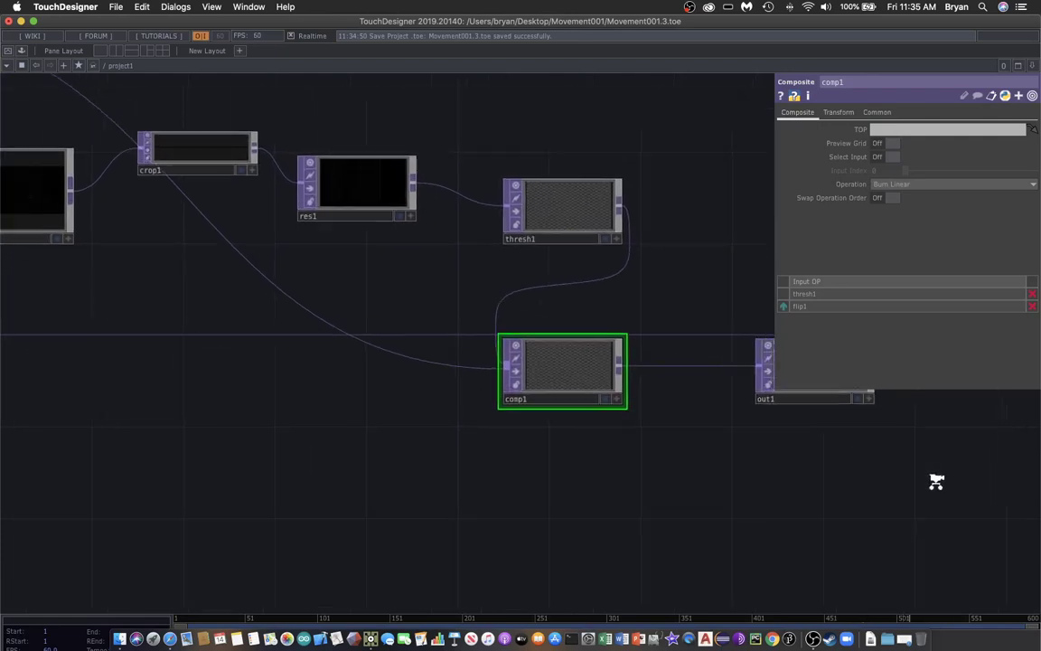
{"action": "left_click", "coordinate": [904, 186]}
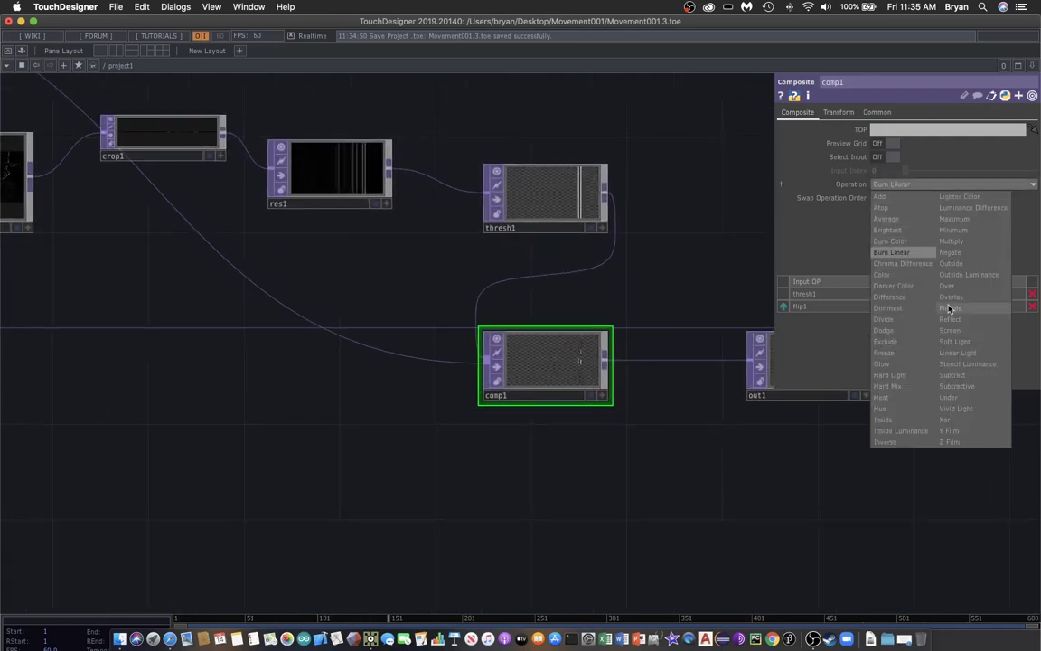
{"action": "left_click", "coordinate": [957, 433]}
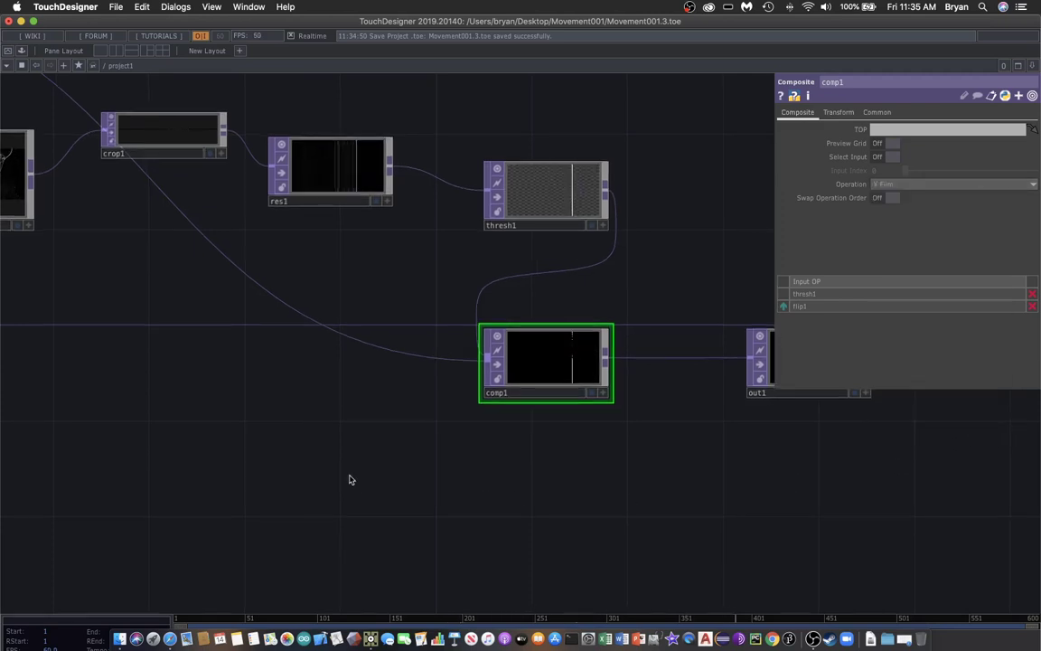
{"action": "scroll", "coordinate": [713, 456], "scroll_direction": "left", "scroll_amount": 10}
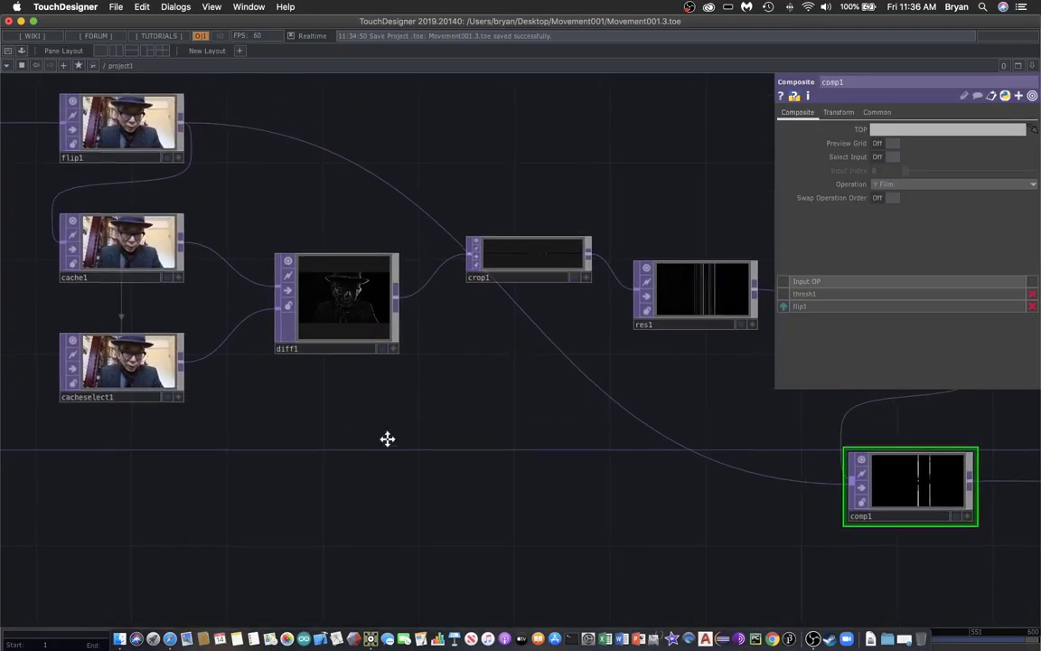
- Home the network with H and close comp1's parameters so every node shows
{"action": "key", "text": "h"}
{"action": "key", "text": "p"}
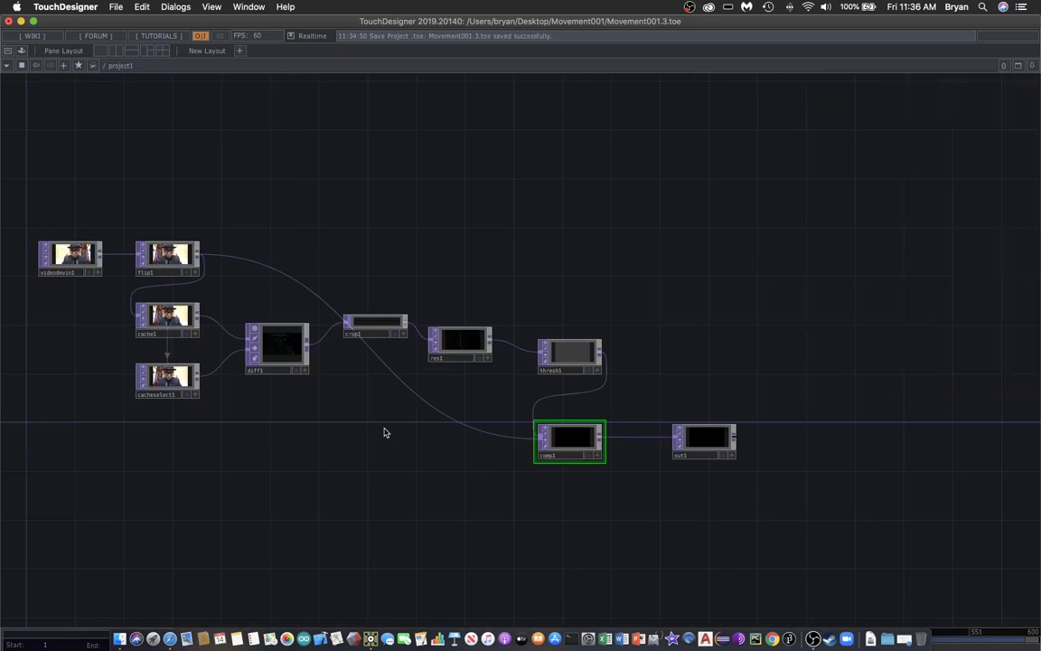
{"action": "key", "text": "h"}
{"action": "scroll", "coordinate": [442, 475], "scroll_direction": "down", "scroll_amount": 3}
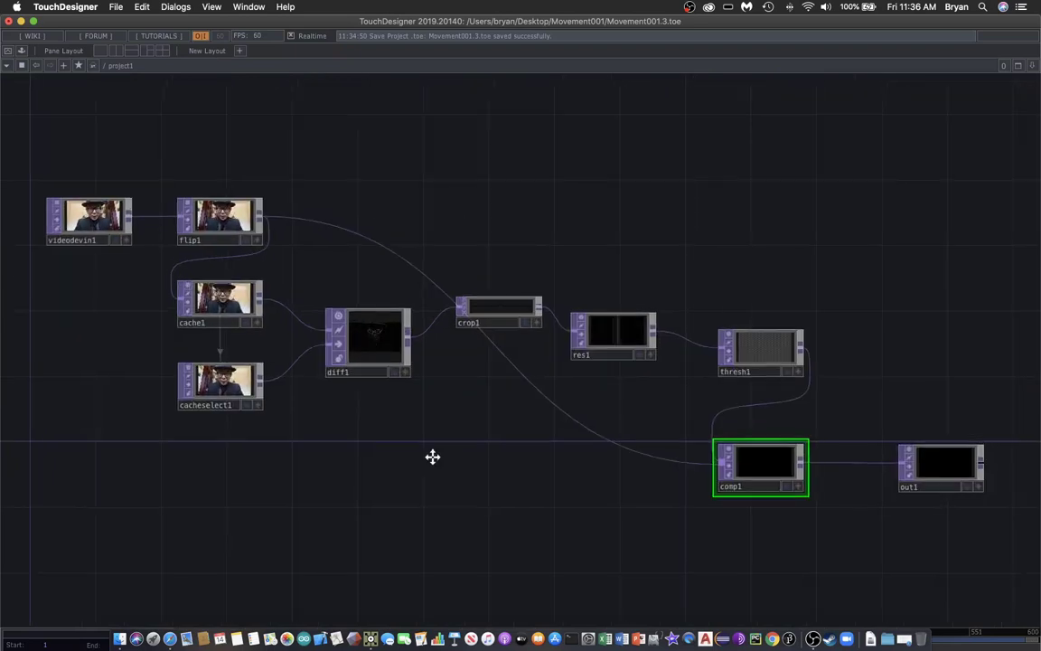